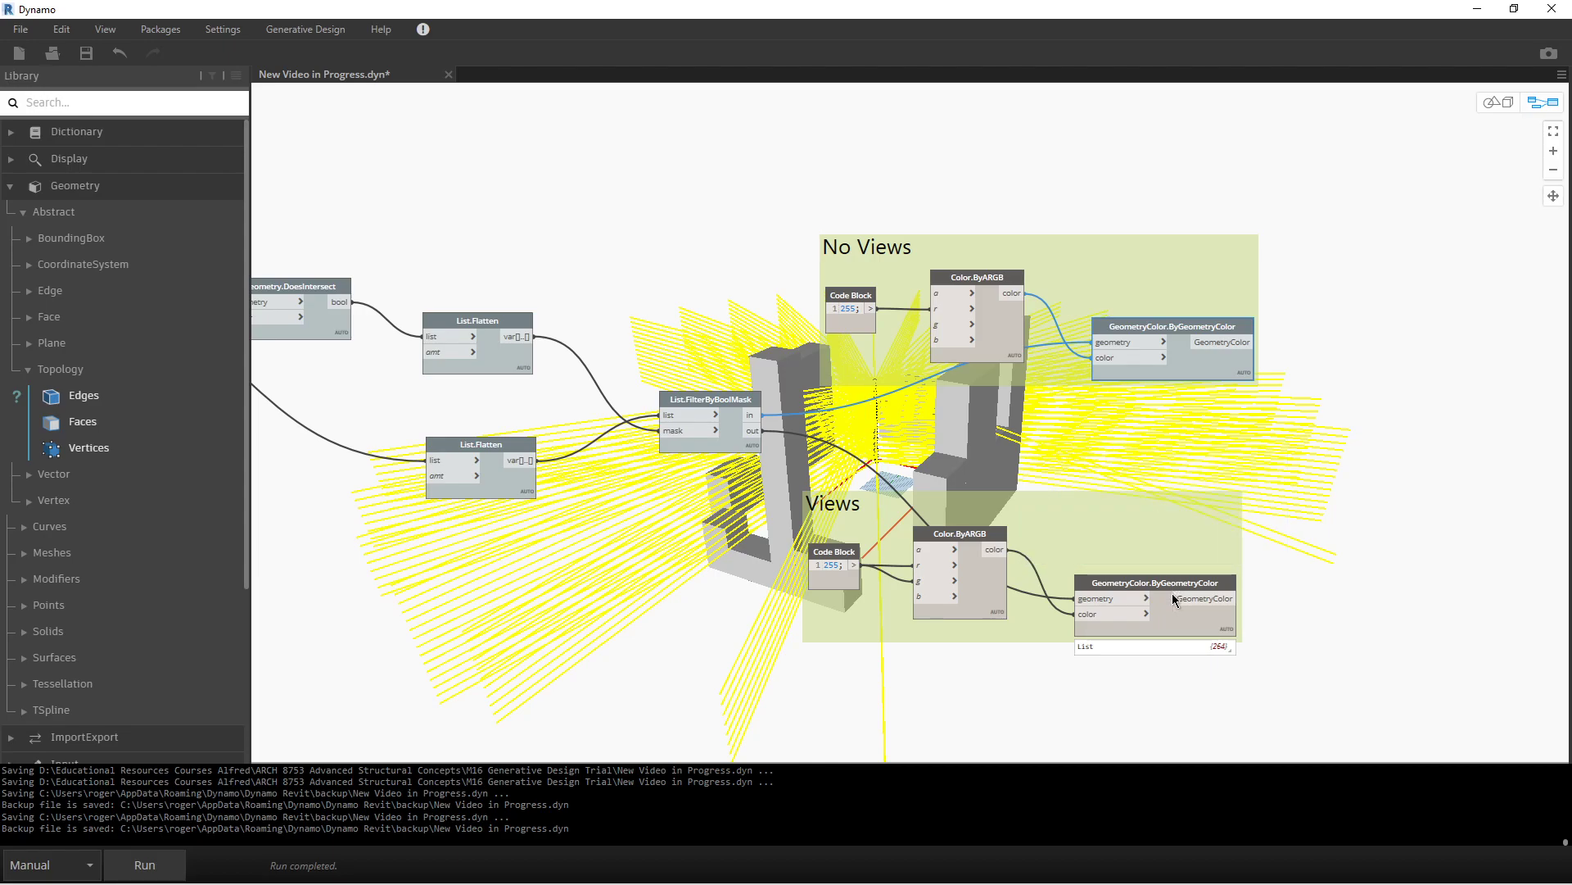
- Turn off the preview of the GeometryColor.ByGeometryColor node in the Views group and of the Solid.Centroid node in the View Vectors group
{"action": "right_click", "coordinate": [1172, 584]}
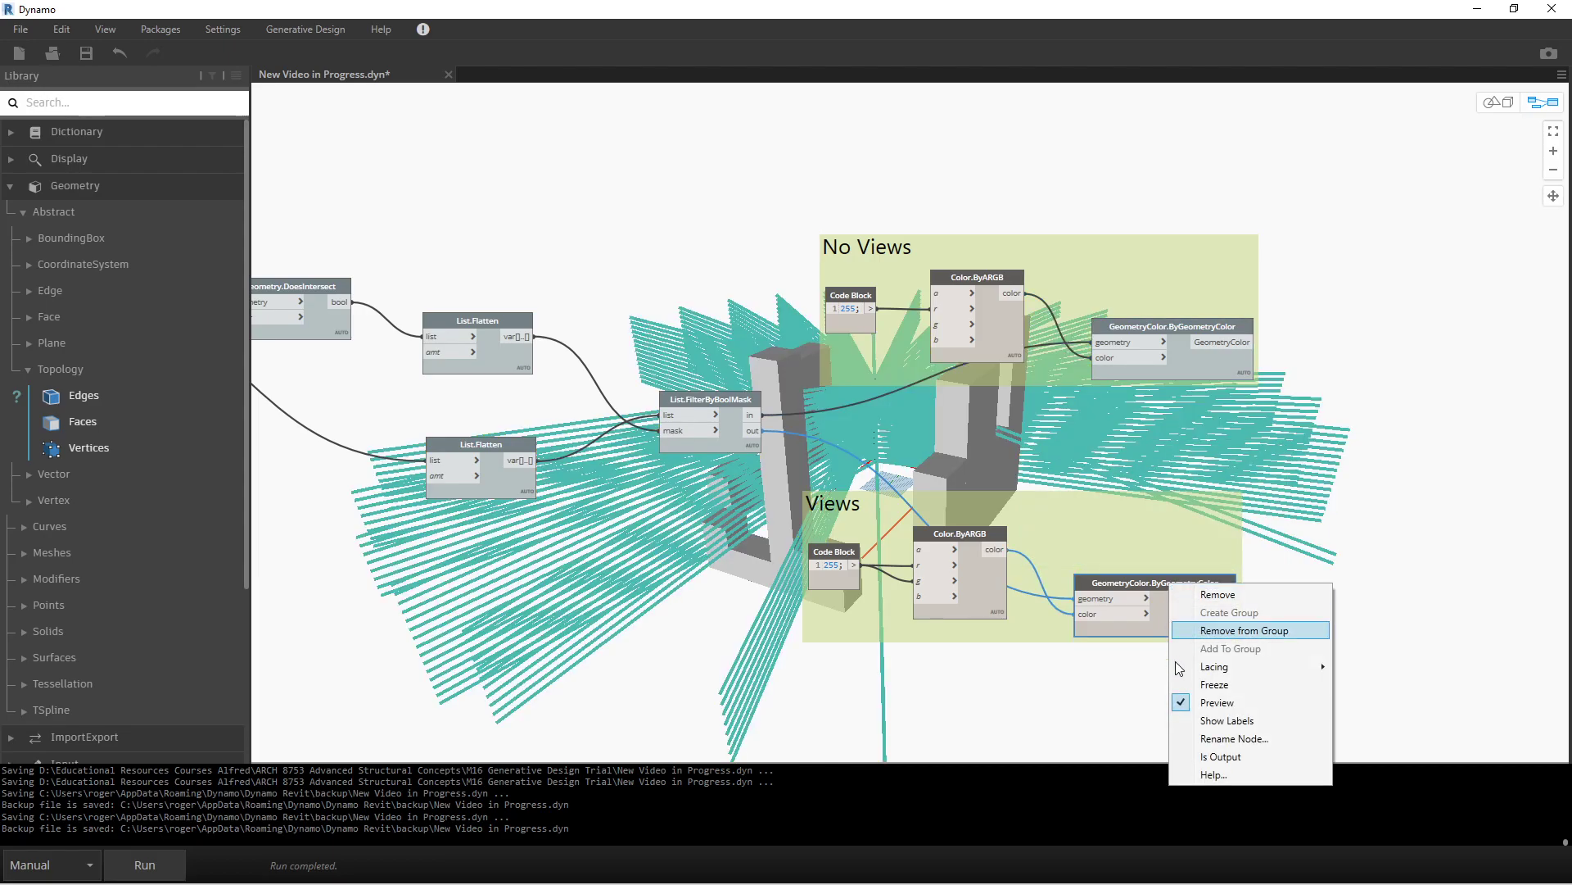
{"action": "left_click", "coordinate": [1189, 702]}
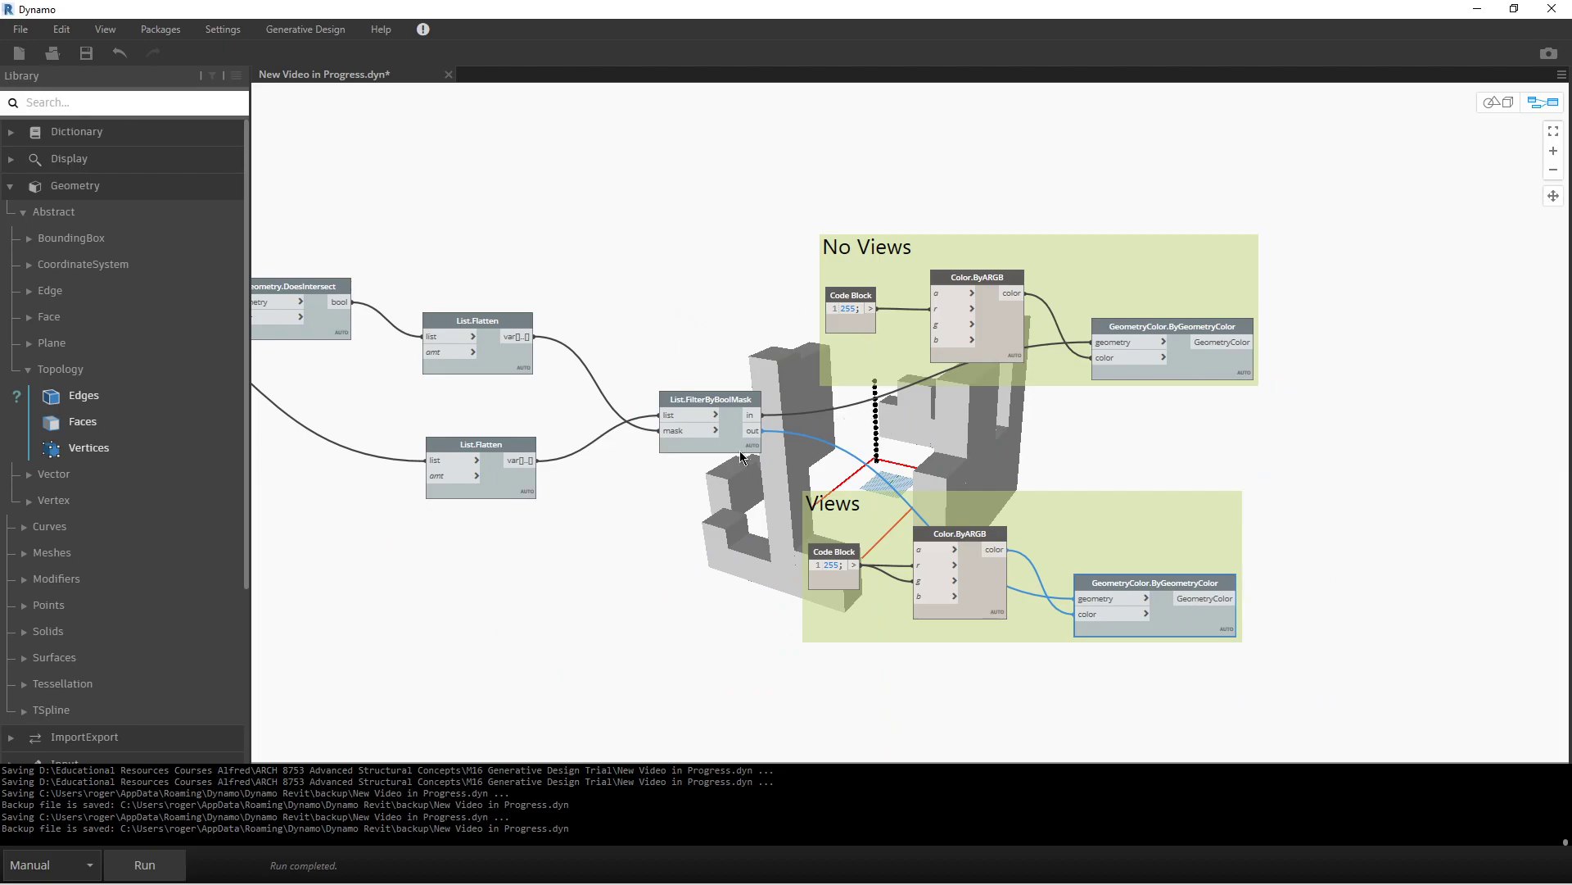
{"action": "middle_click_drag", "start_coordinate": [539, 578], "coordinate": [1411, 674]}
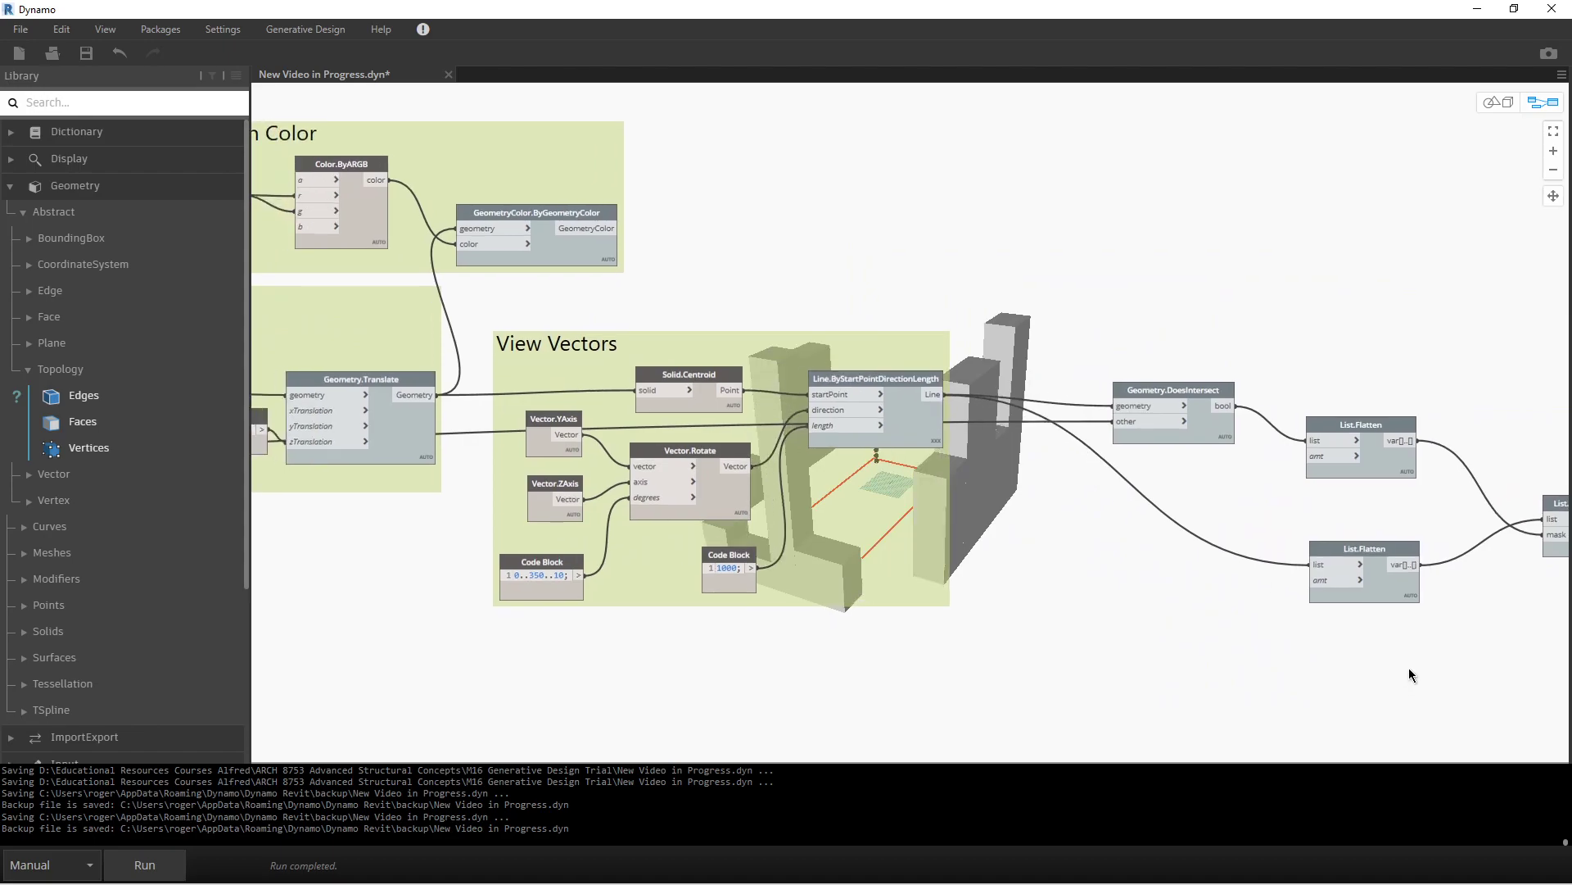
{"action": "middle_click_drag", "start_coordinate": [792, 317], "coordinate": [858, 333]}
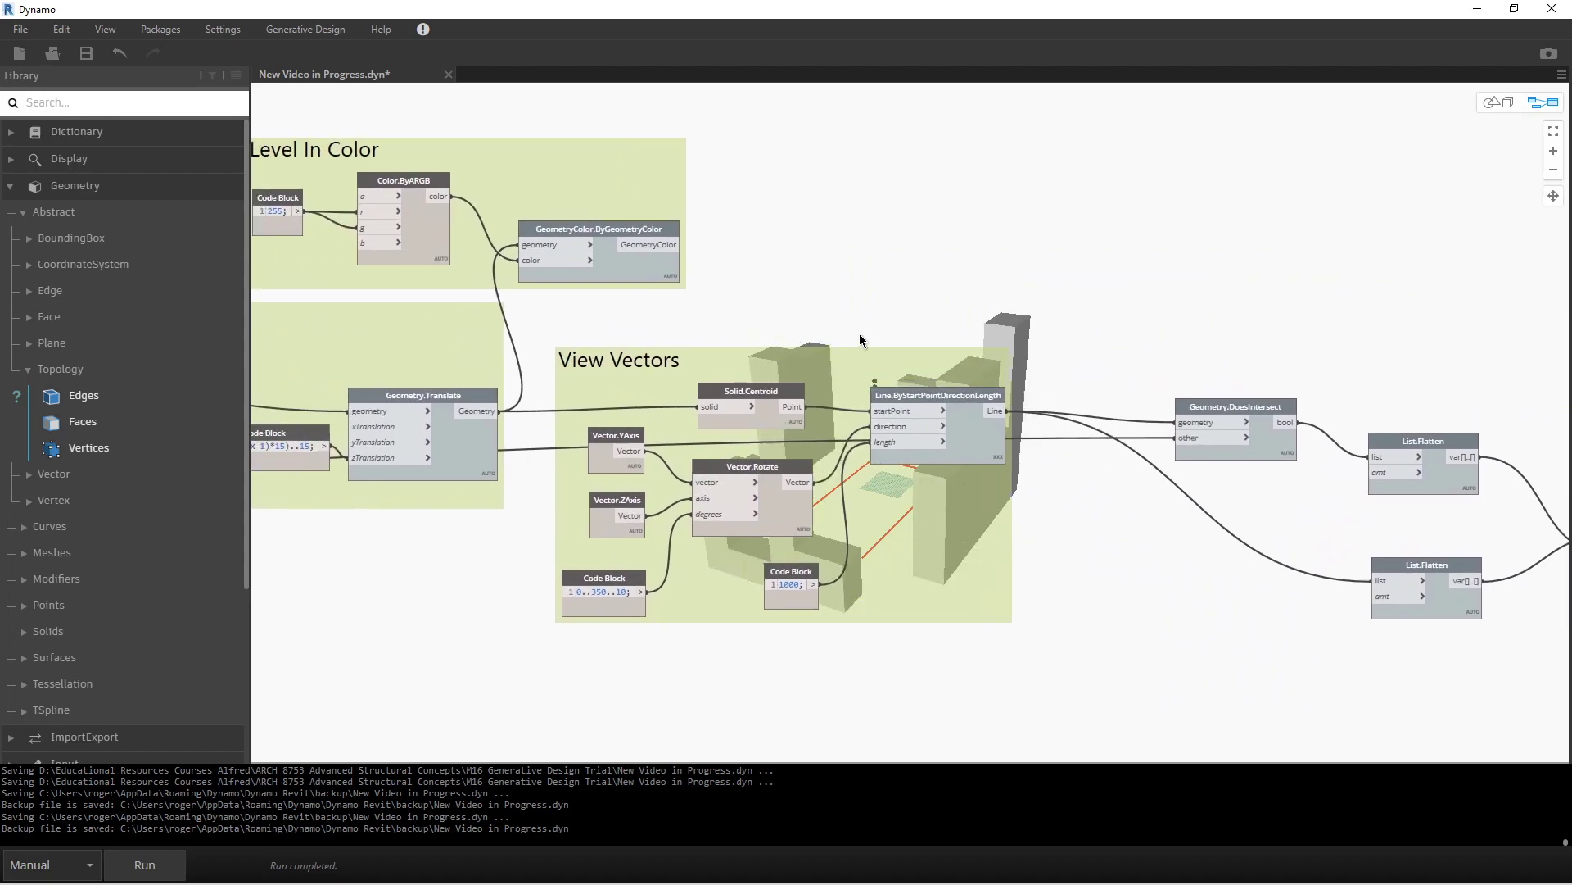
{"action": "right_click", "coordinate": [734, 397]}
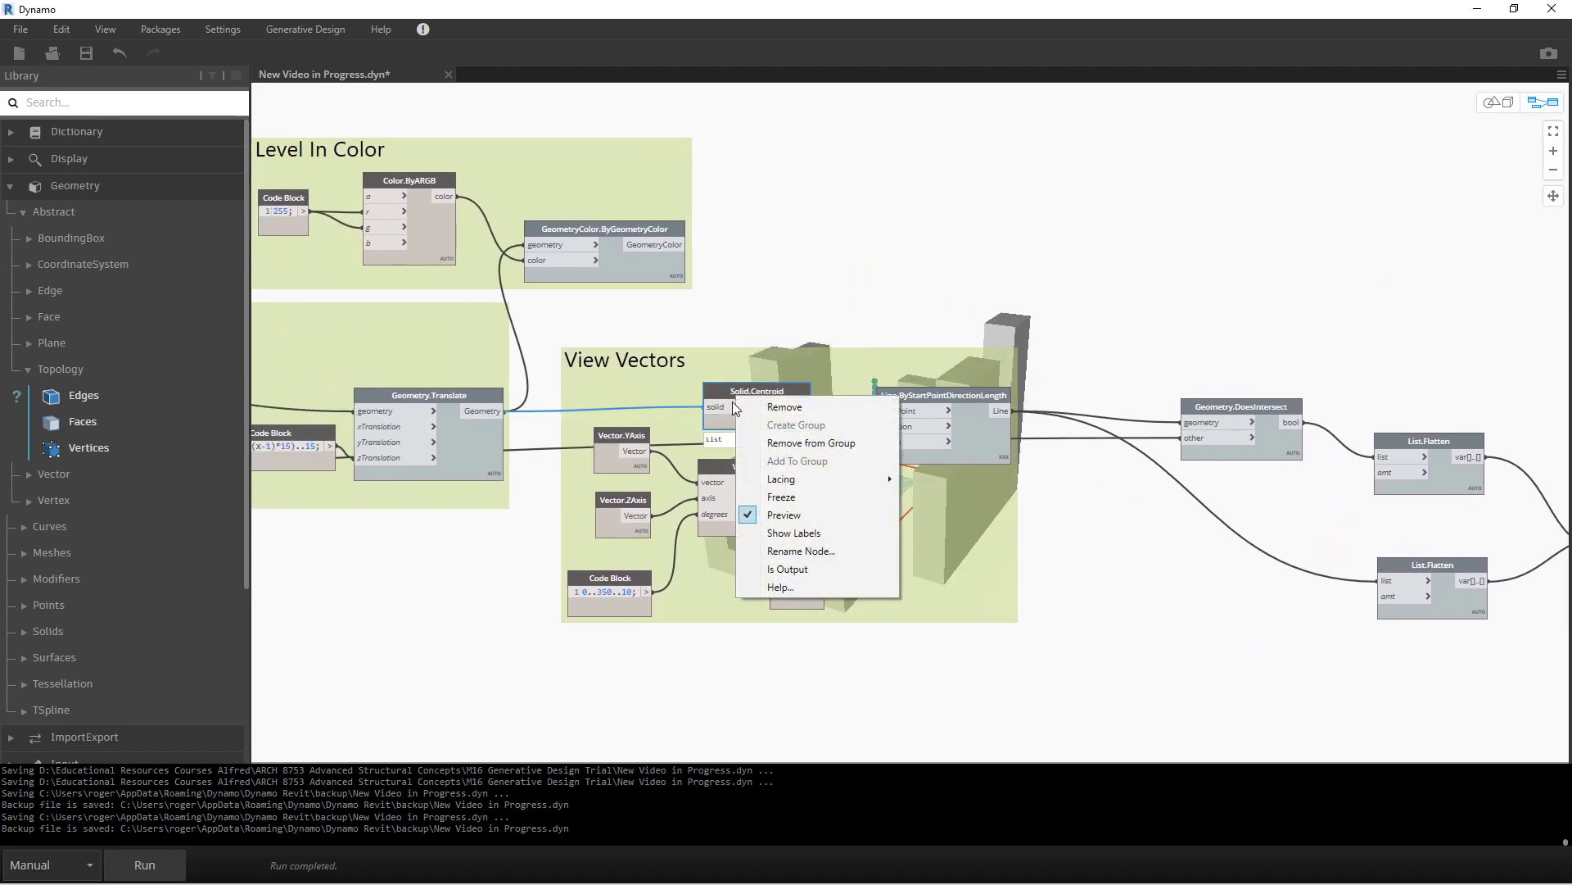
{"action": "left_click", "coordinate": [748, 515]}
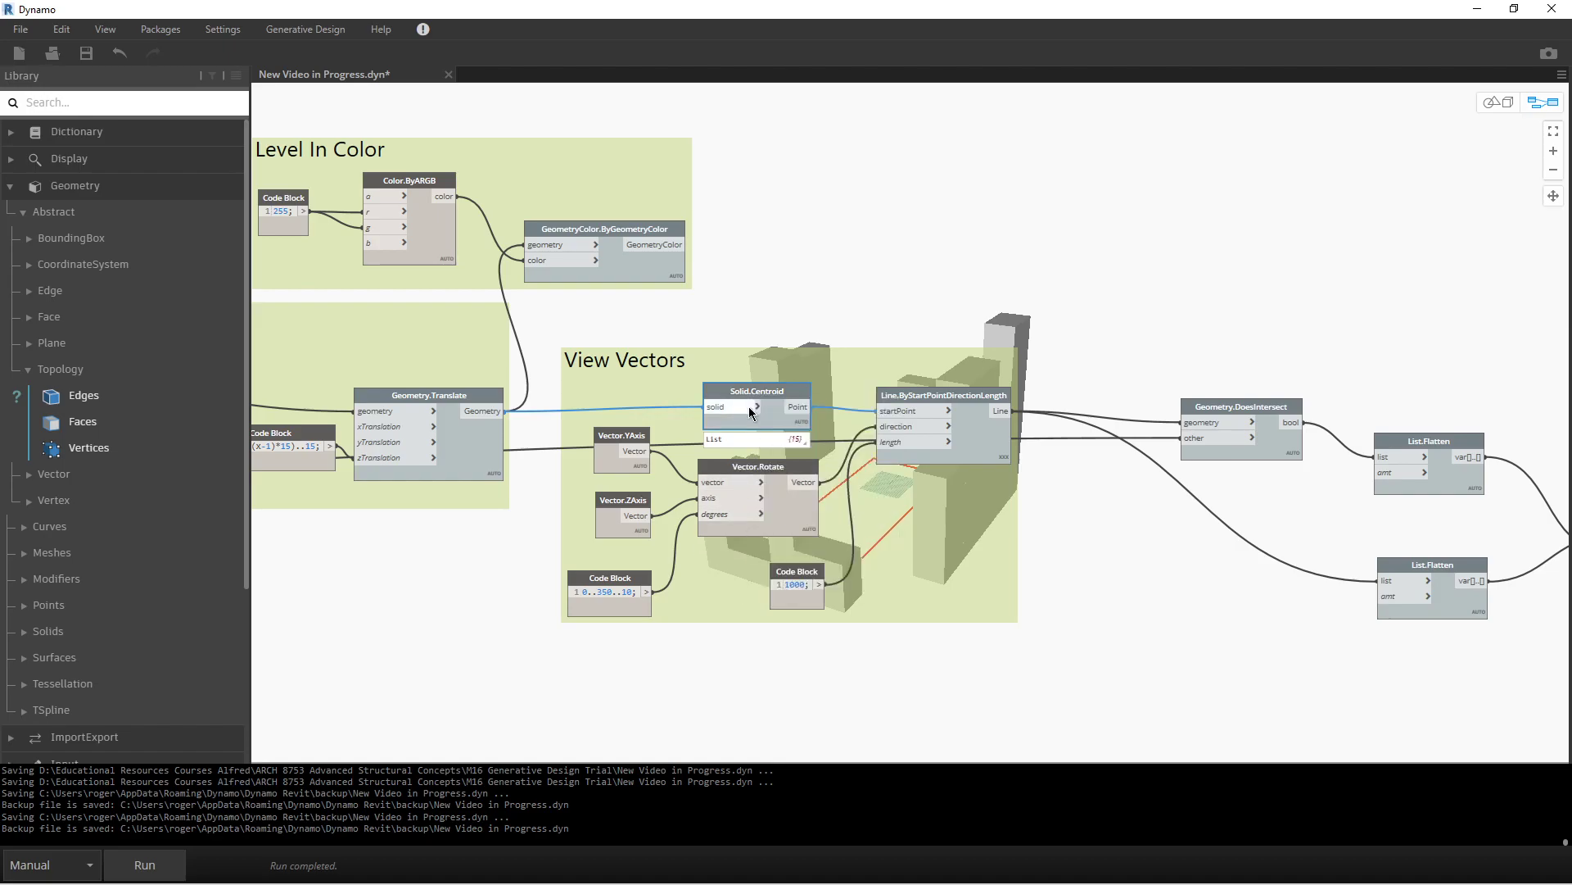
- Turn on the preview of the GeometryColor.ByGeometryColor node in the Level In Color group
{"action": "middle_click_drag", "start_coordinate": [813, 244], "coordinate": [1003, 286]}
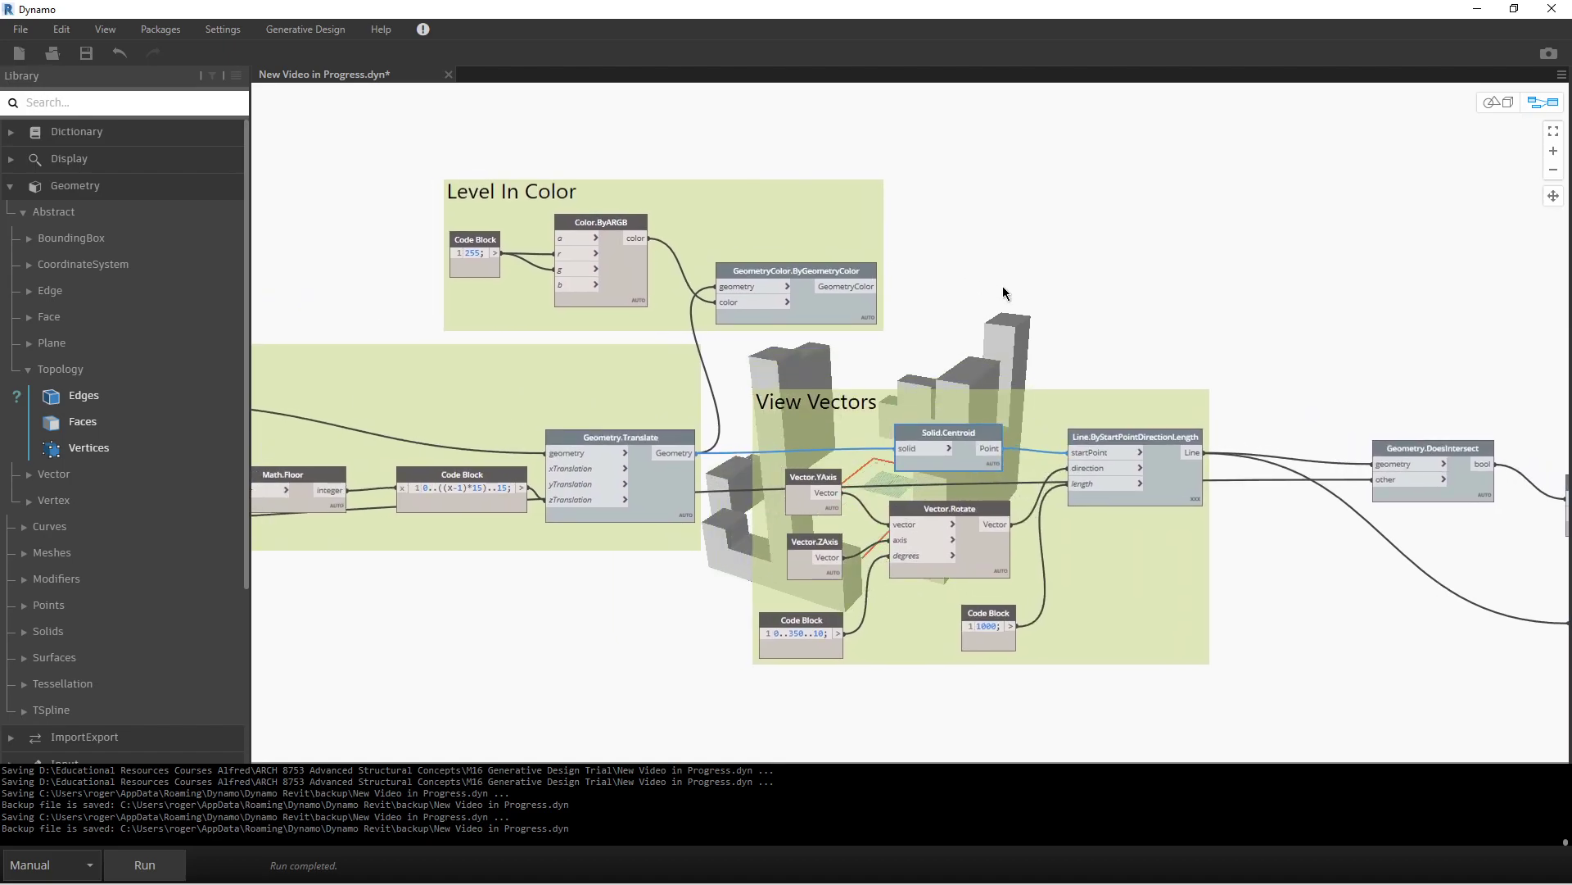
{"action": "right_click", "coordinate": [802, 275]}
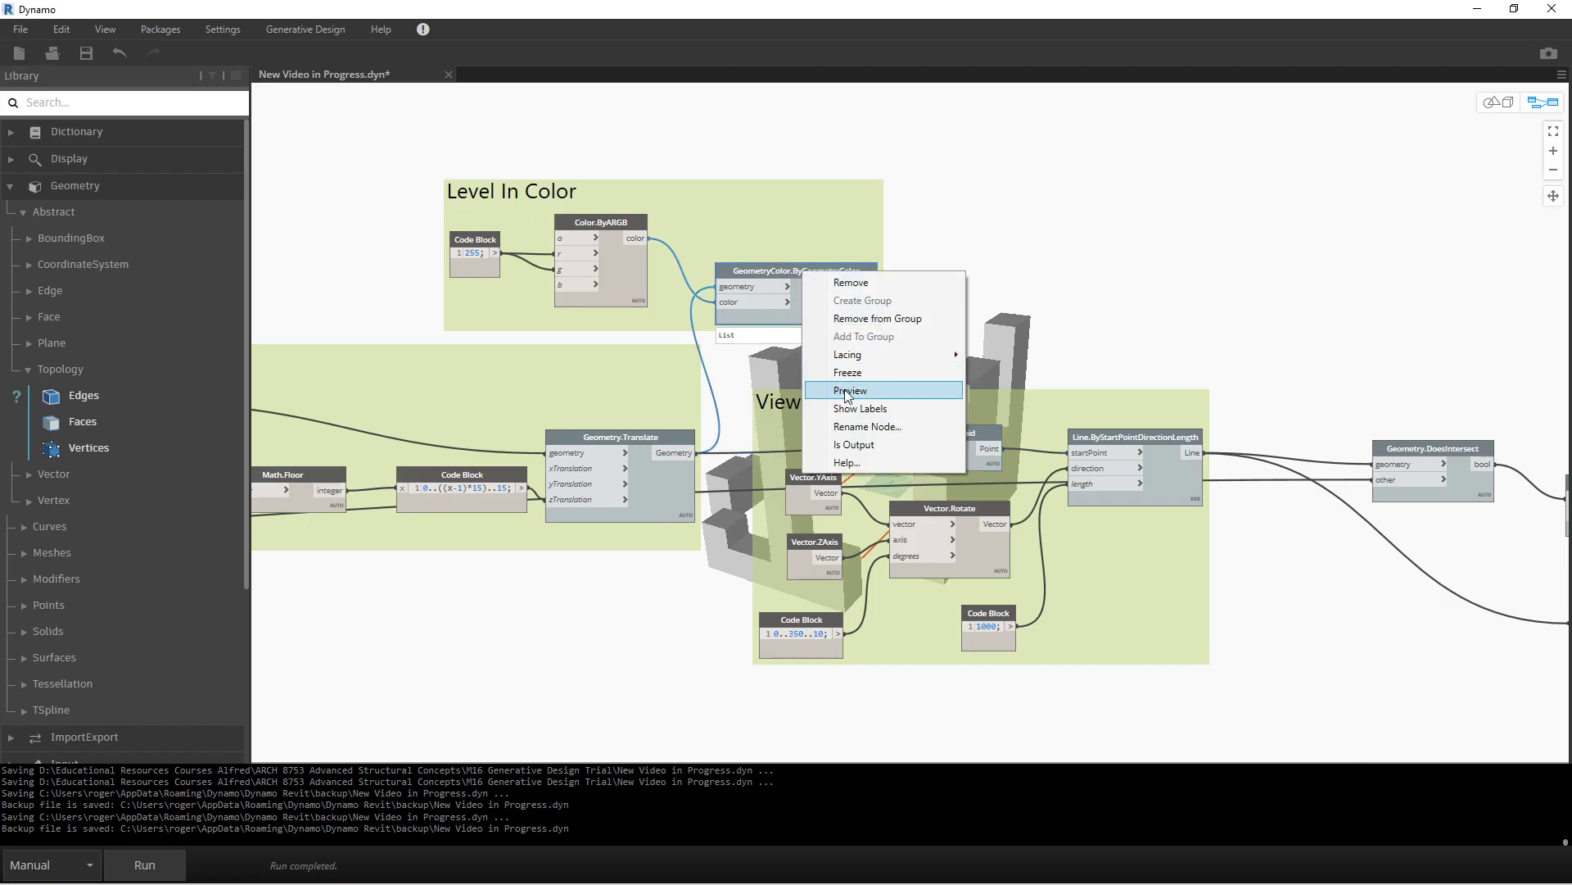
{"action": "left_click", "coordinate": [846, 392]}
{"action": "left_click", "coordinate": [1108, 293]}
- Add a List.Count node and place it above the No Views group
{"action": "middle_click_drag", "start_coordinate": [1233, 385], "coordinate": [357, 380]}
{"action": "middle_click_drag", "start_coordinate": [948, 543], "coordinate": [847, 469]}
{"action": "mouse_move", "coordinate": [850, 486]}
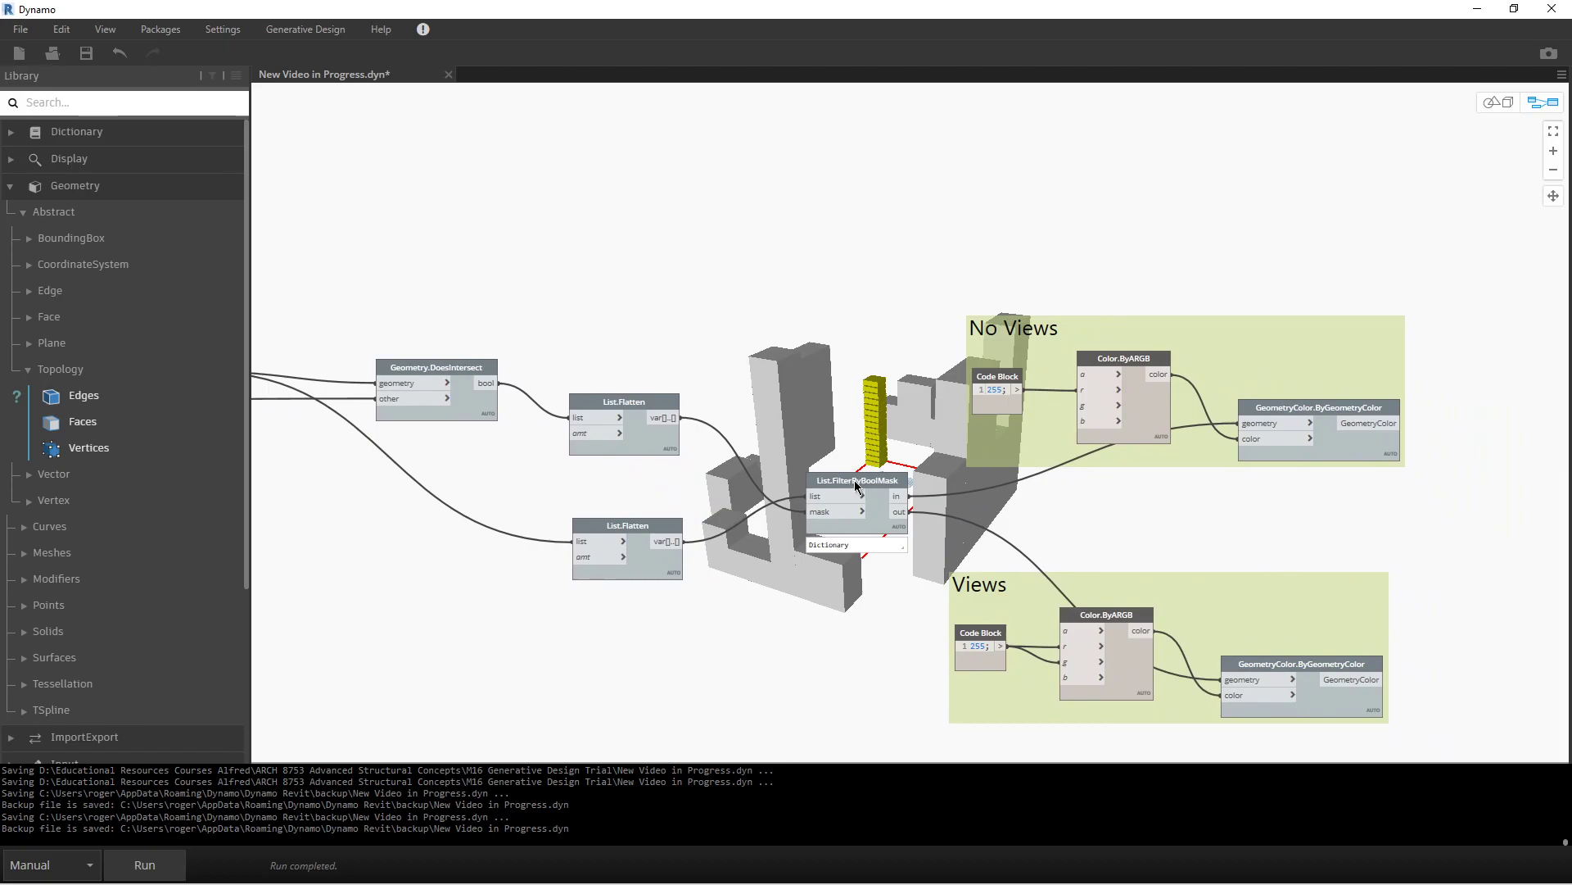
{"action": "right_click", "coordinate": [889, 201]}
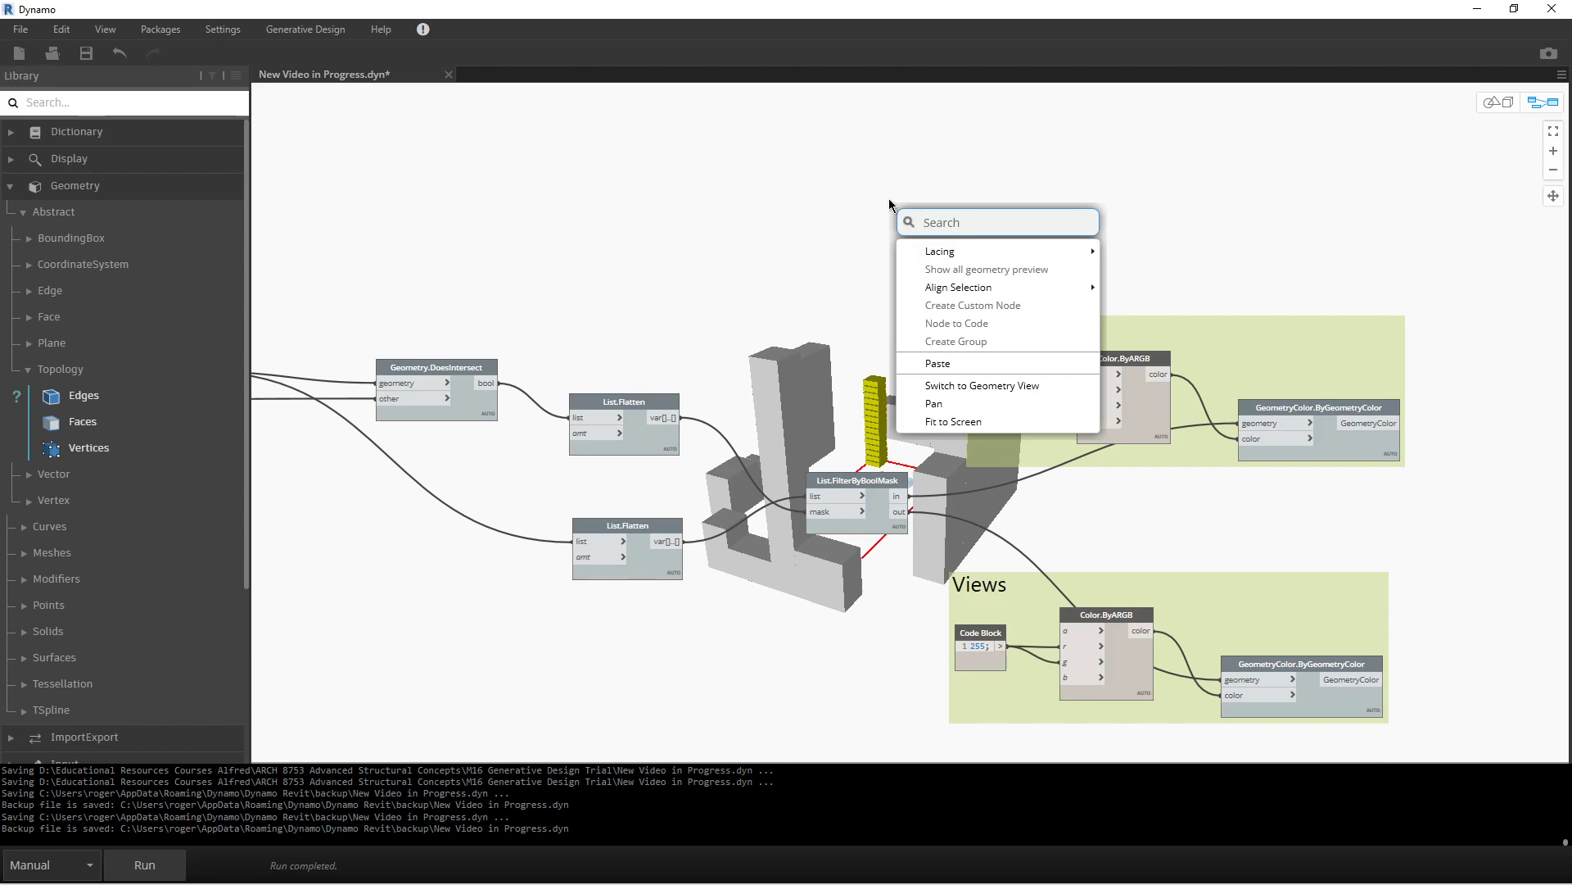
{"action": "type", "text": "lis"}
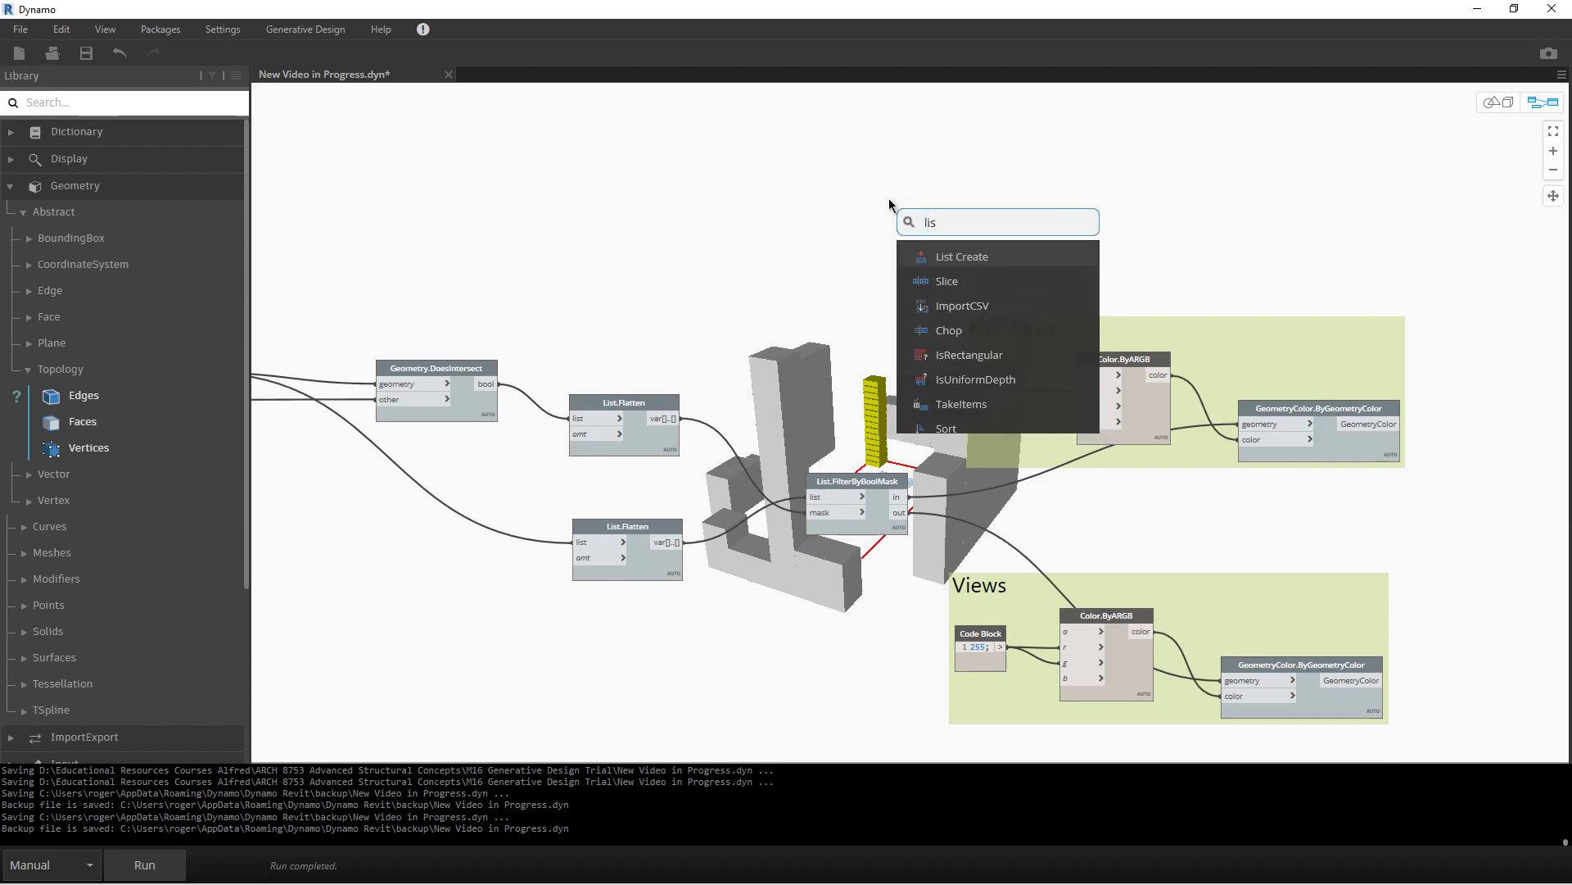
{"action": "type", "text": "t."}
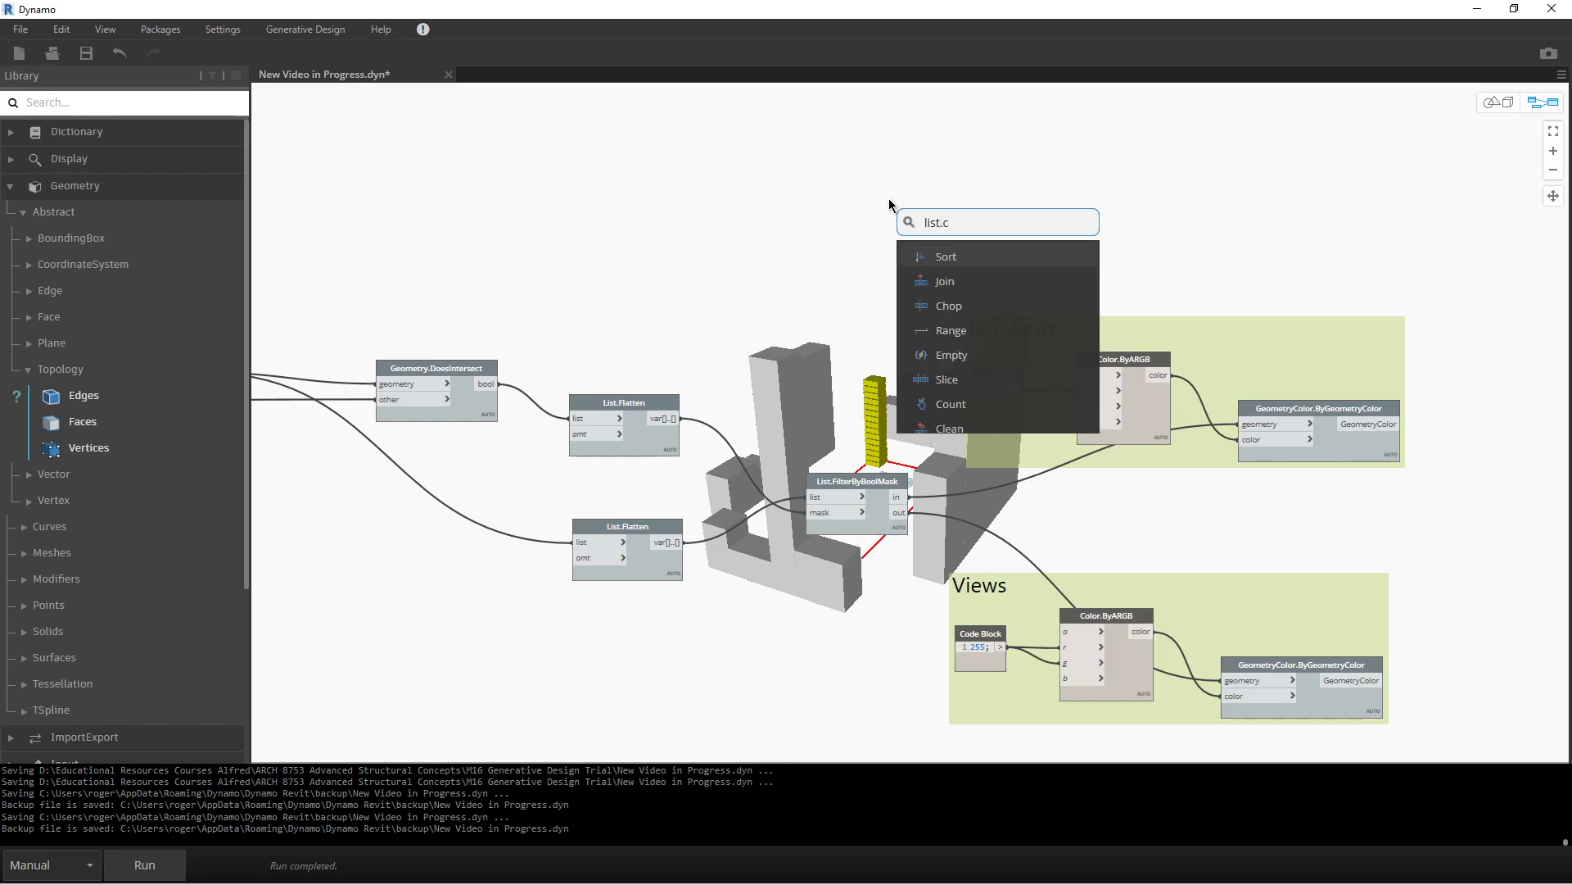
{"action": "type", "text": "c"}
{"action": "left_click", "coordinate": [952, 403]}
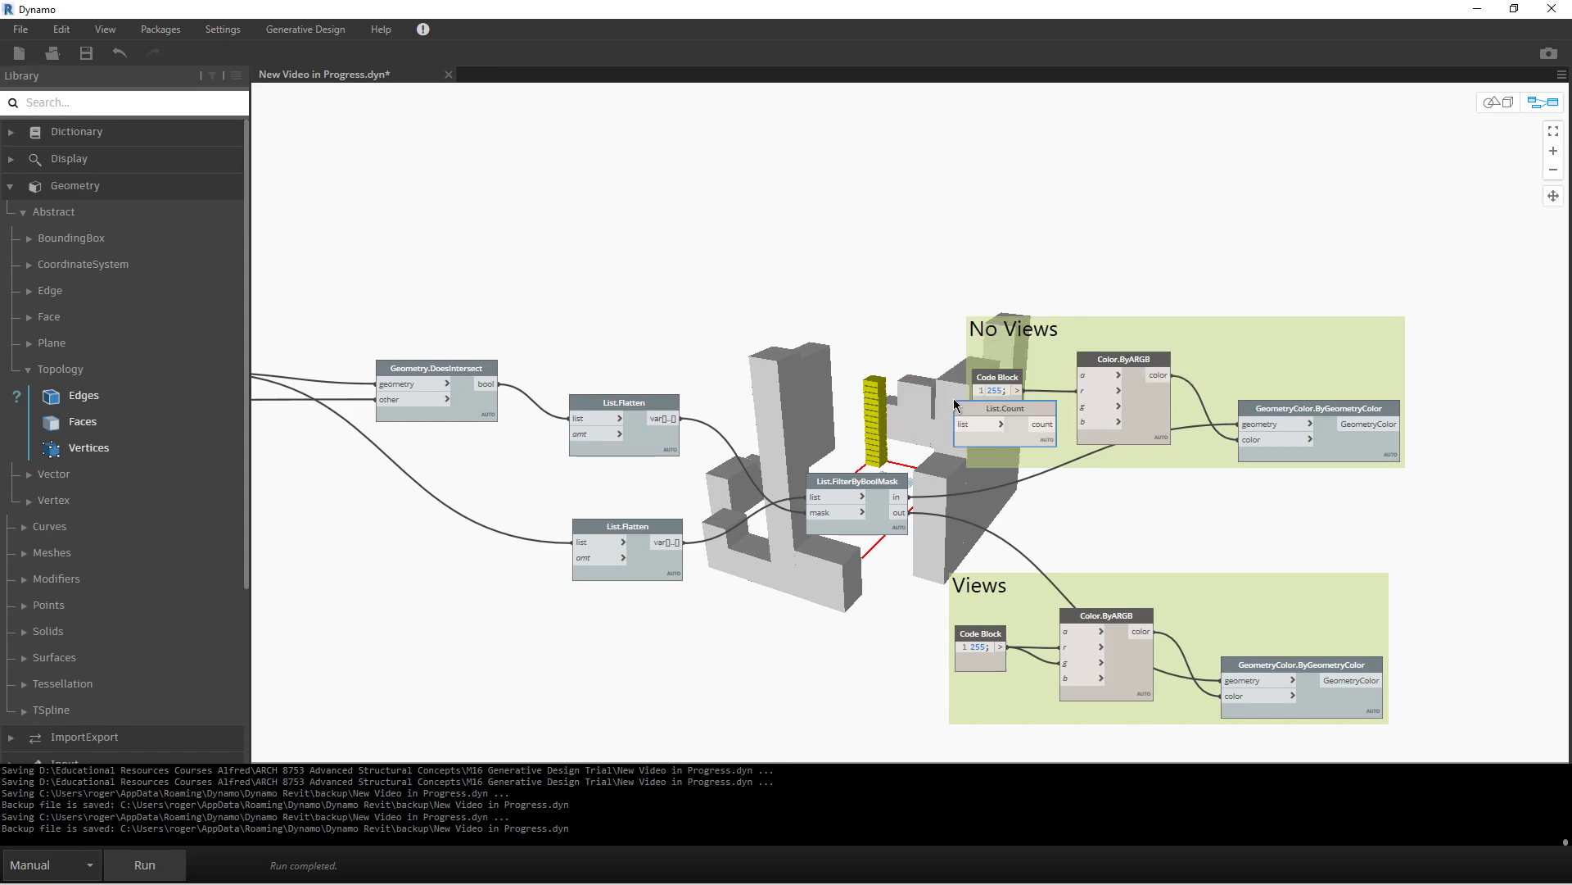
{"action": "left_click_drag", "start_coordinate": [975, 405], "coordinate": [1064, 255]}
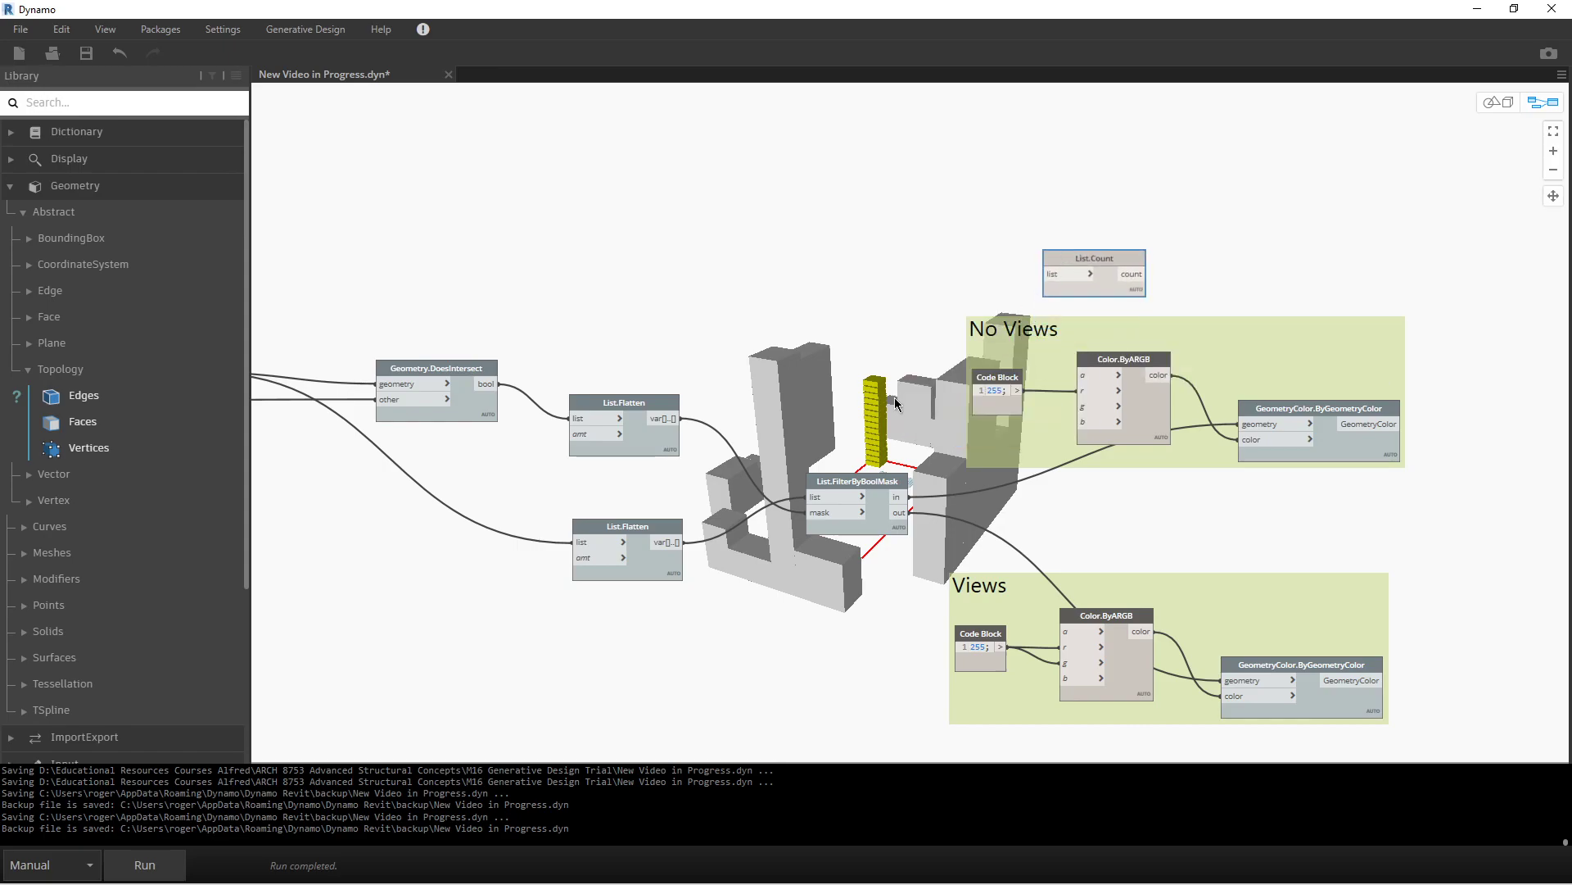
- Connect the out port of List.FilterByBoolMask to the List.Count node's list input, and run the graph to check the count
{"action": "left_click", "coordinate": [900, 513]}
{"action": "left_click", "coordinate": [1053, 275]}
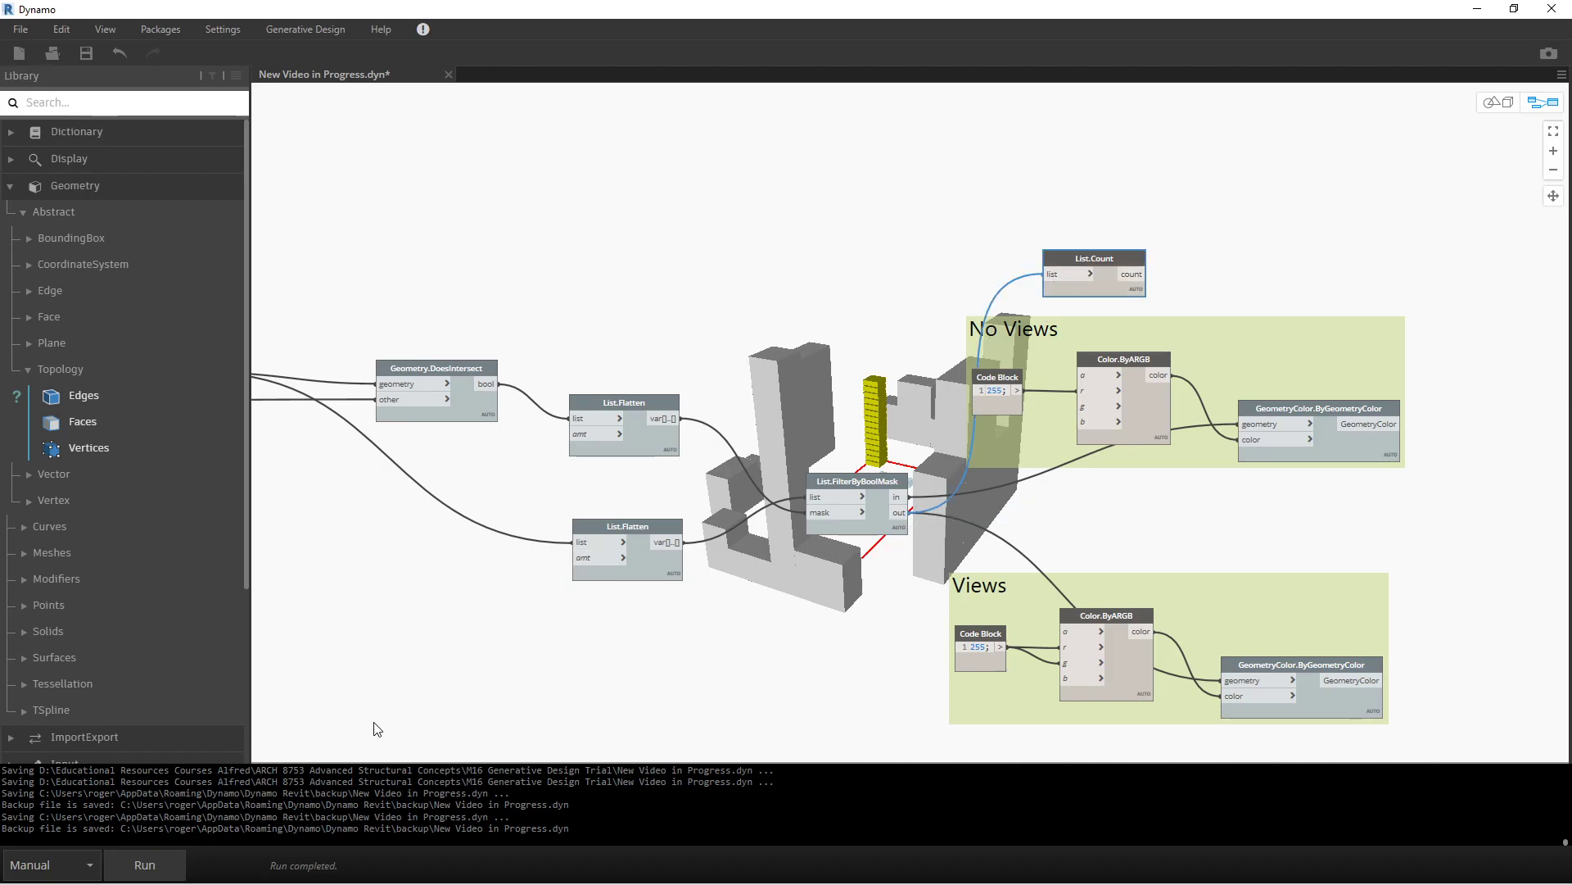
{"action": "left_click", "coordinate": [149, 864]}
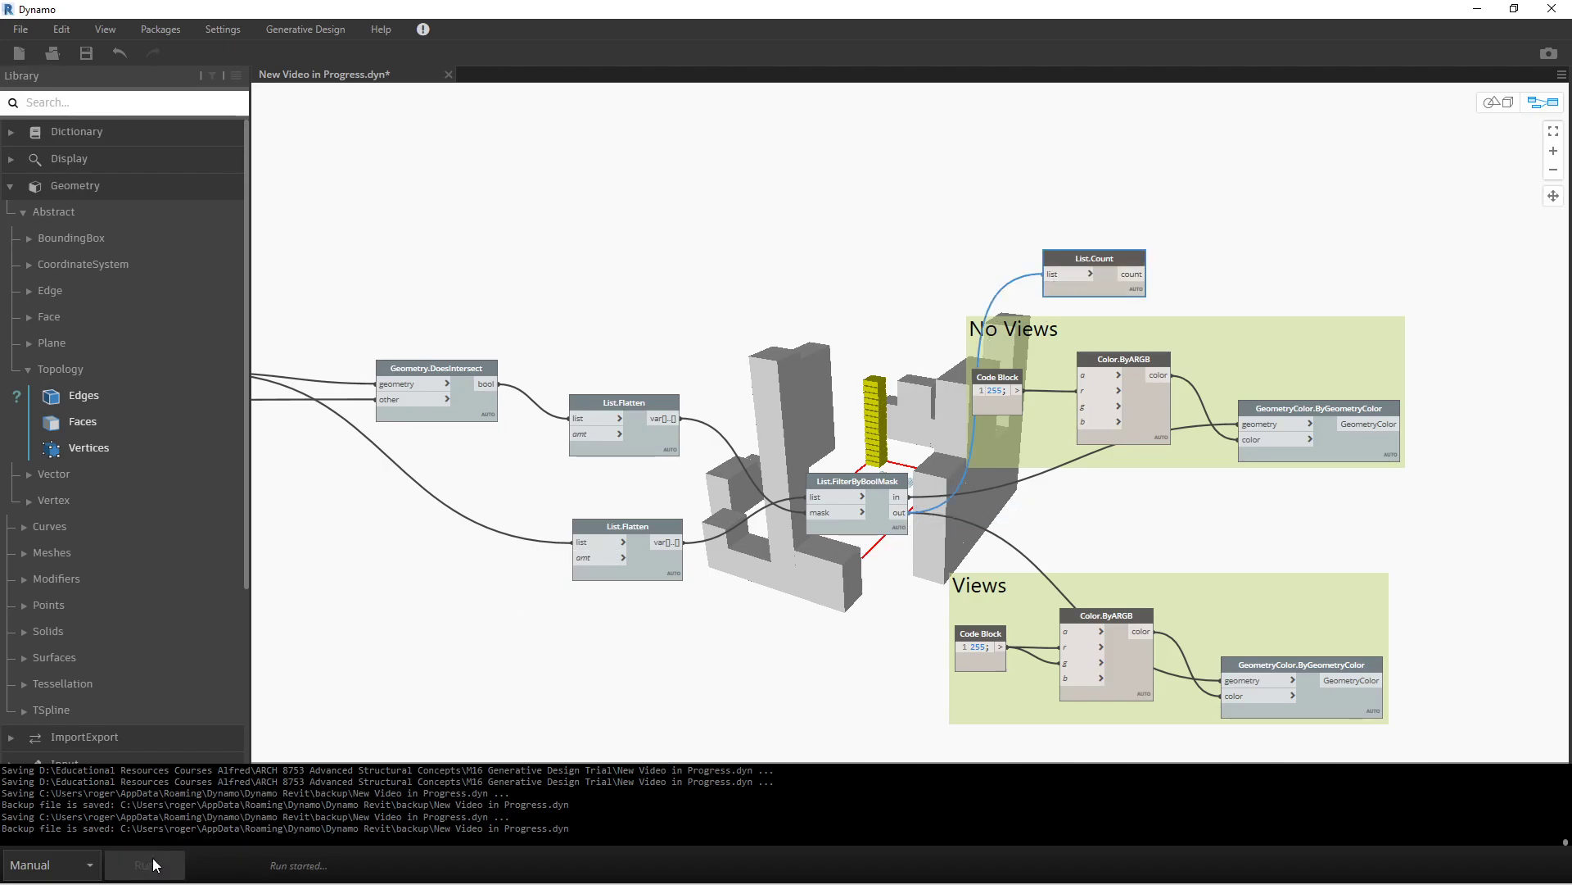
{"action": "left_click", "coordinate": [1137, 306]}
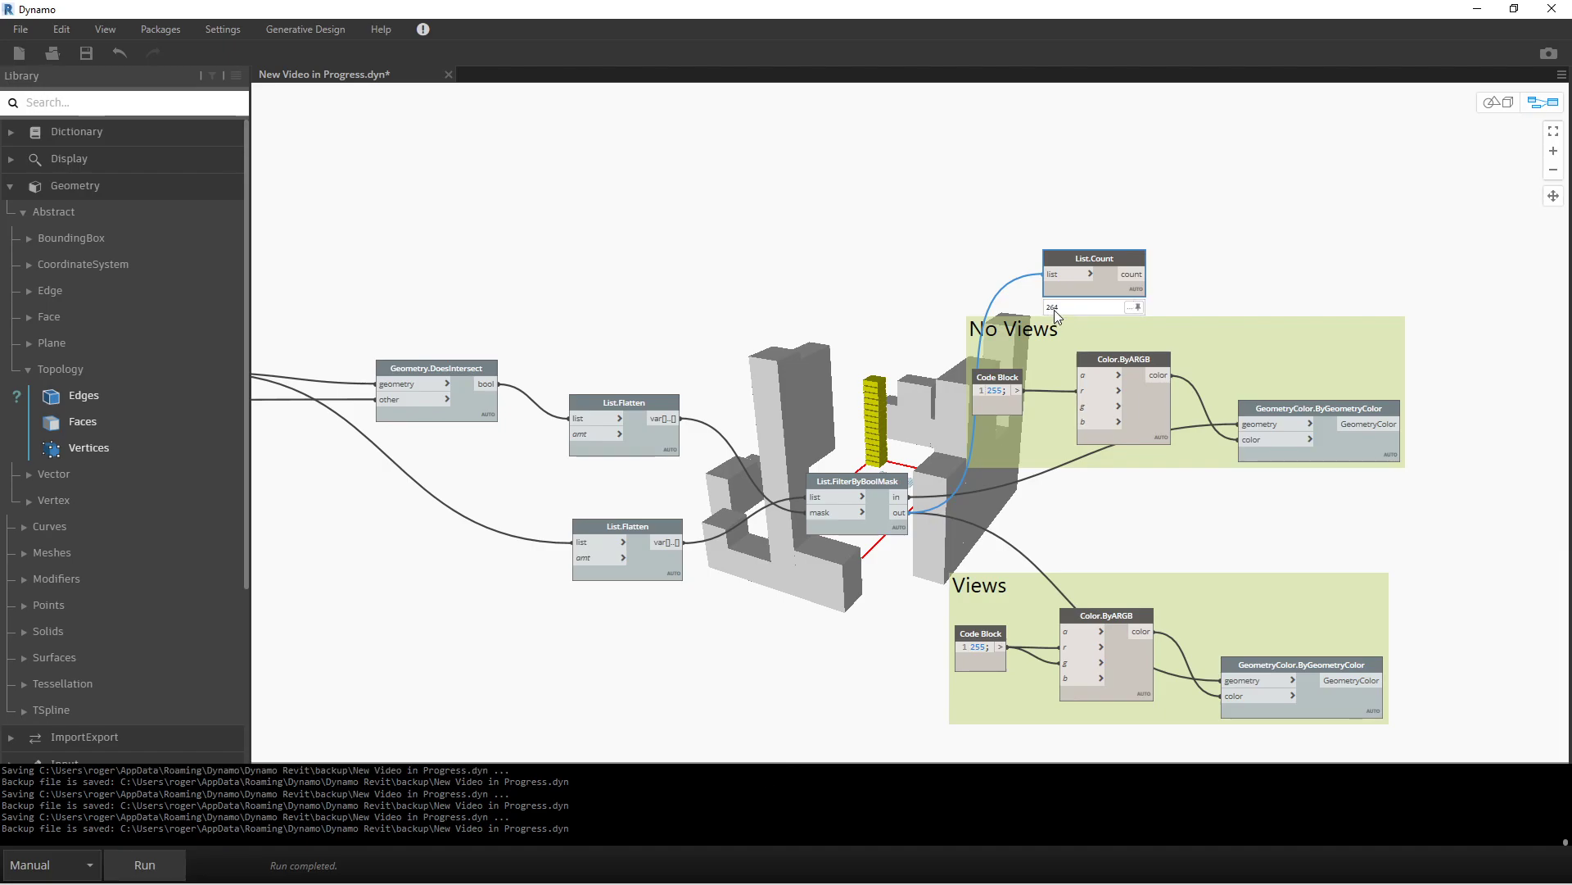
- Move the List.Count node farther above the No Views group and save the graph
{"action": "left_click", "coordinate": [922, 257]}
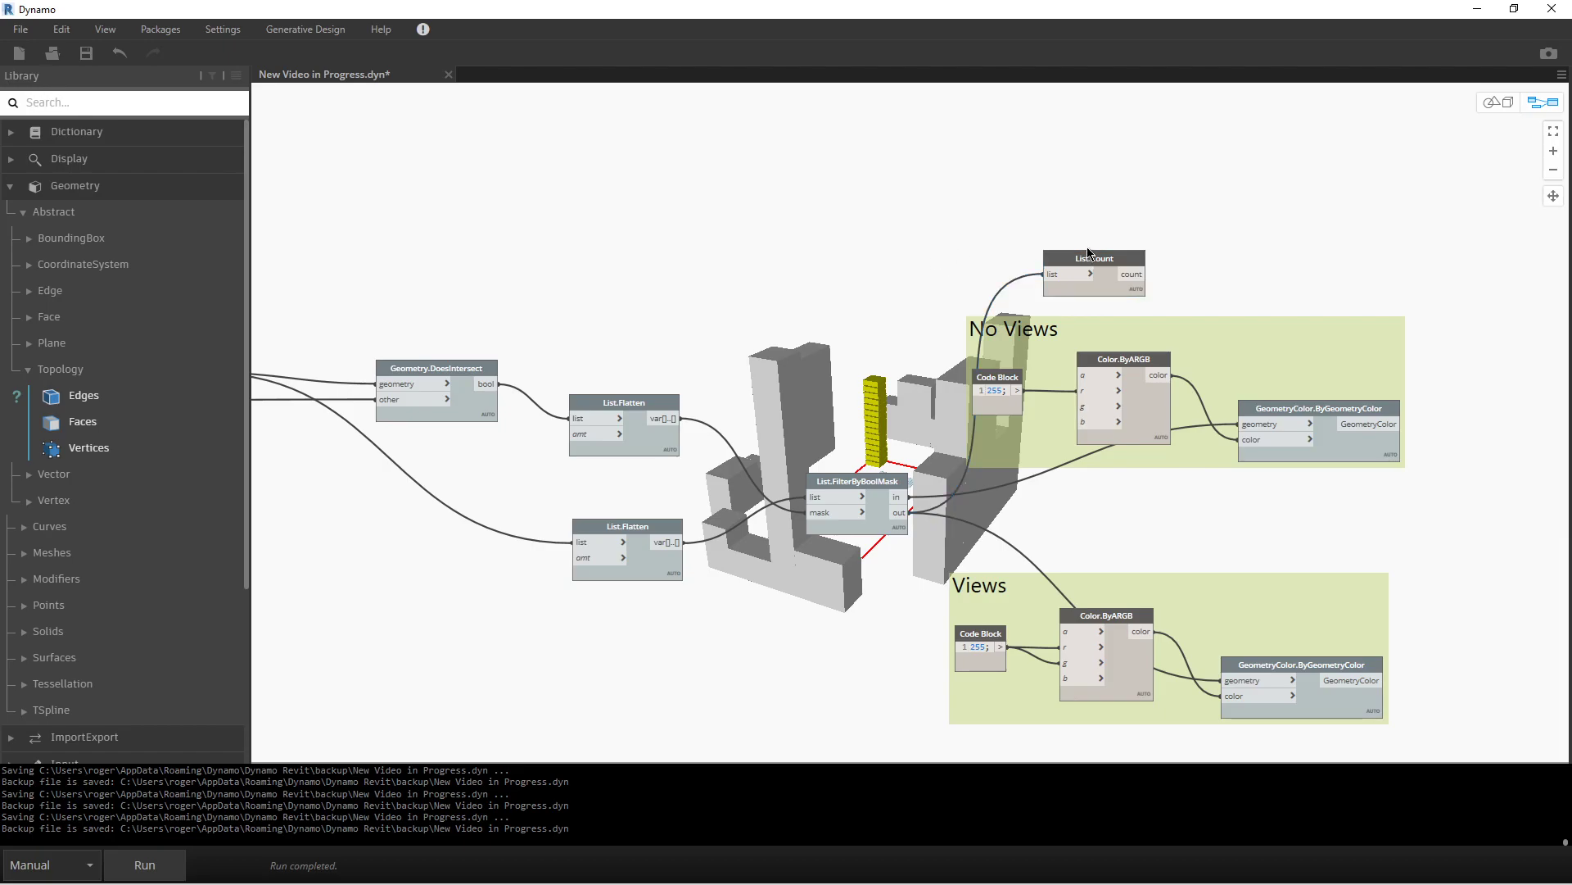
{"action": "left_click_drag", "start_coordinate": [1093, 258], "coordinate": [1144, 218]}
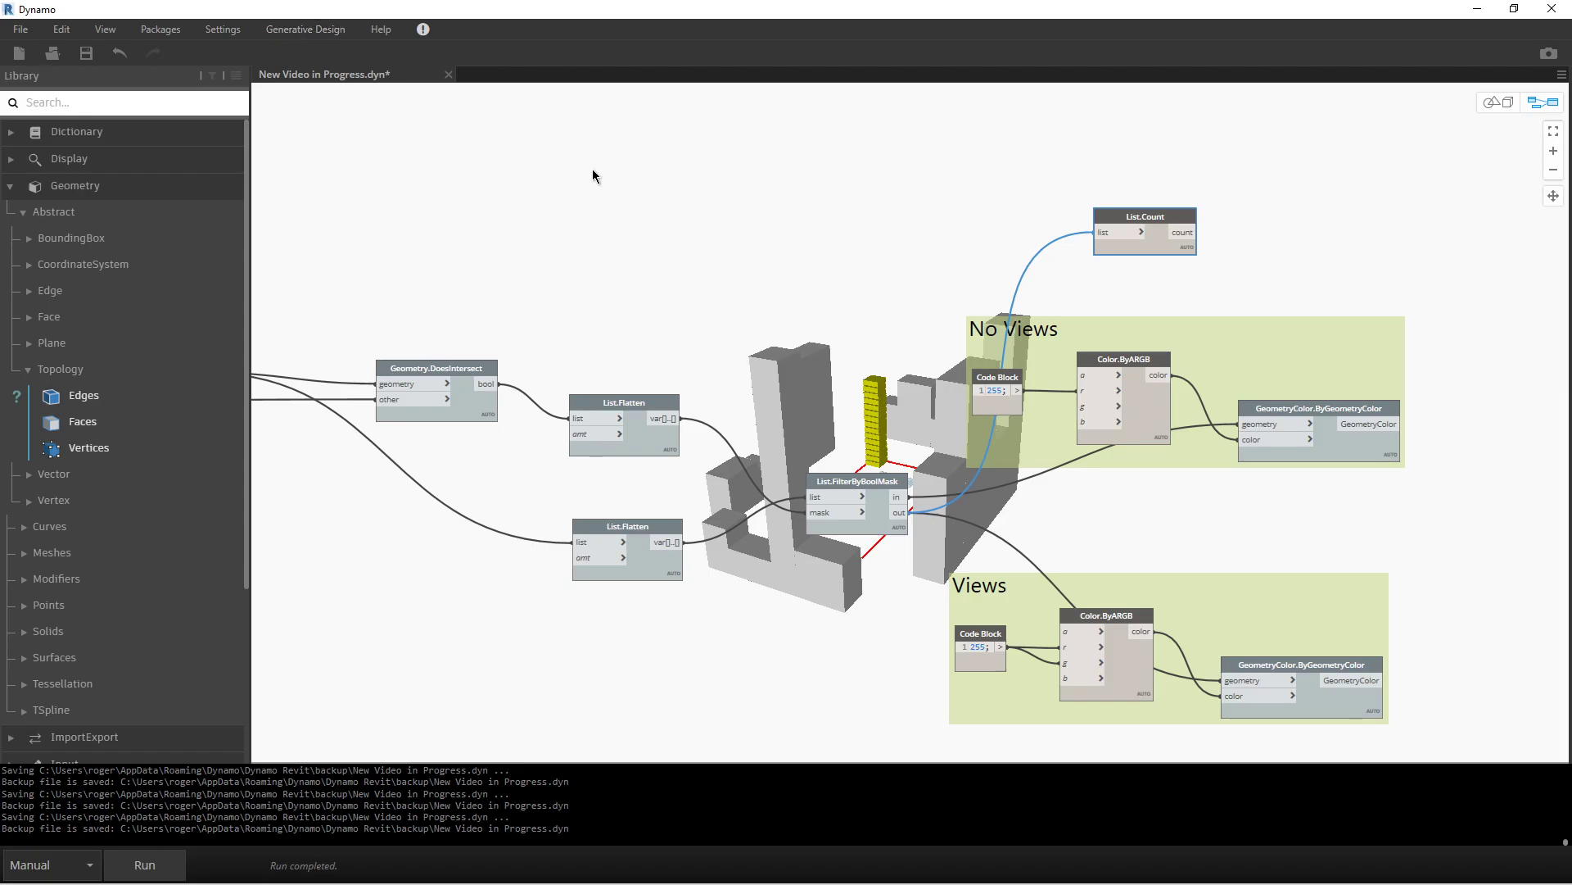
{"action": "left_click", "coordinate": [86, 53]}
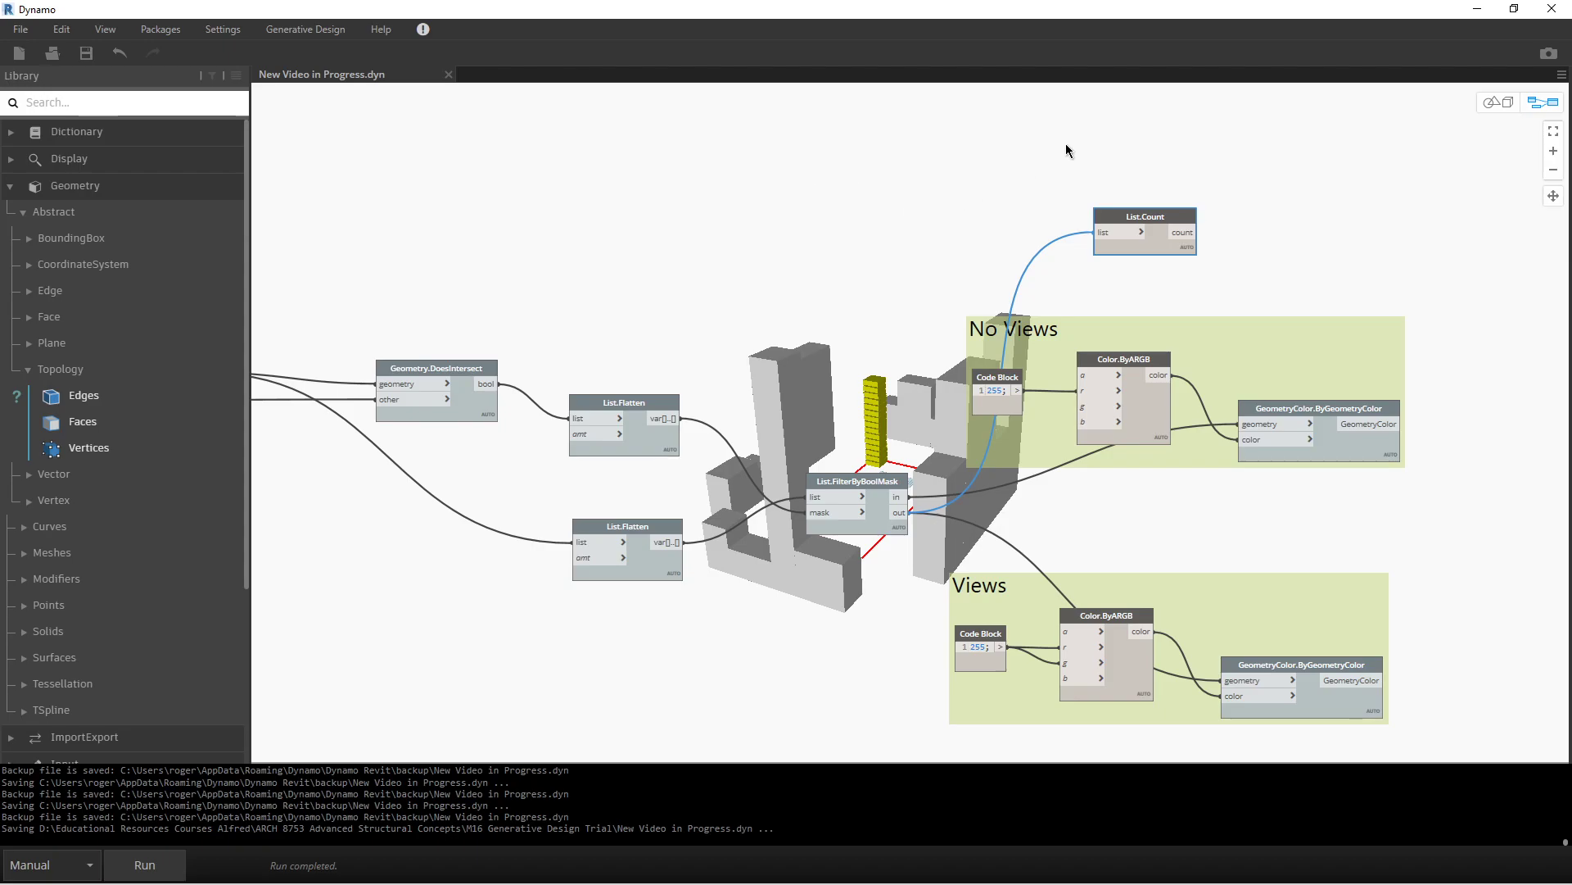
- Mark the List.Count node as an output of the graph
{"action": "mouse_move", "coordinate": [1133, 218]}
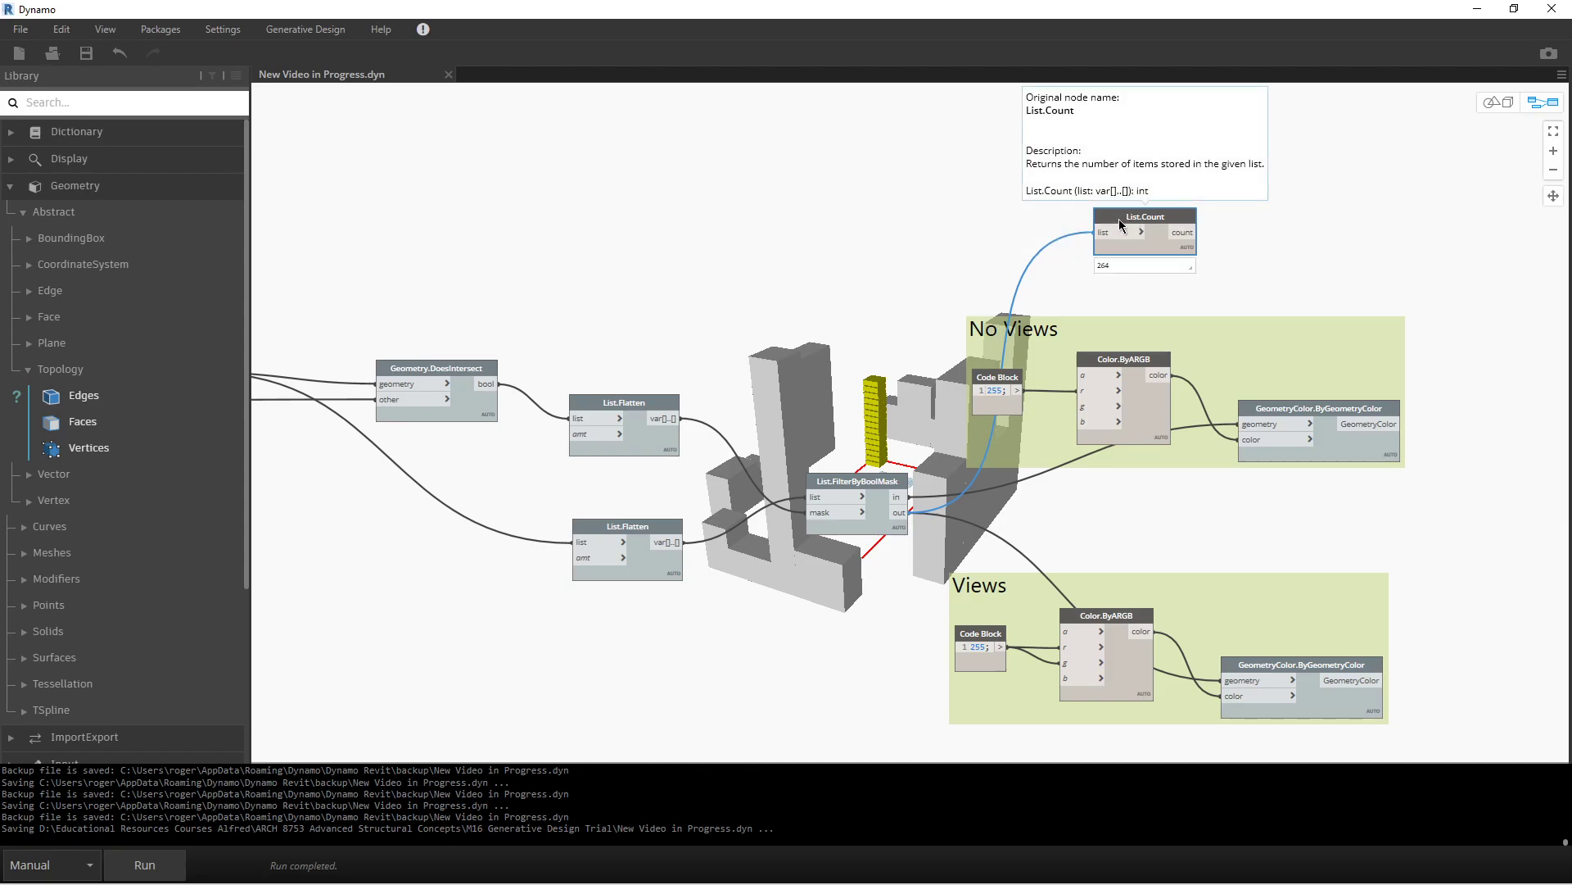
{"action": "right_click", "coordinate": [1119, 220]}
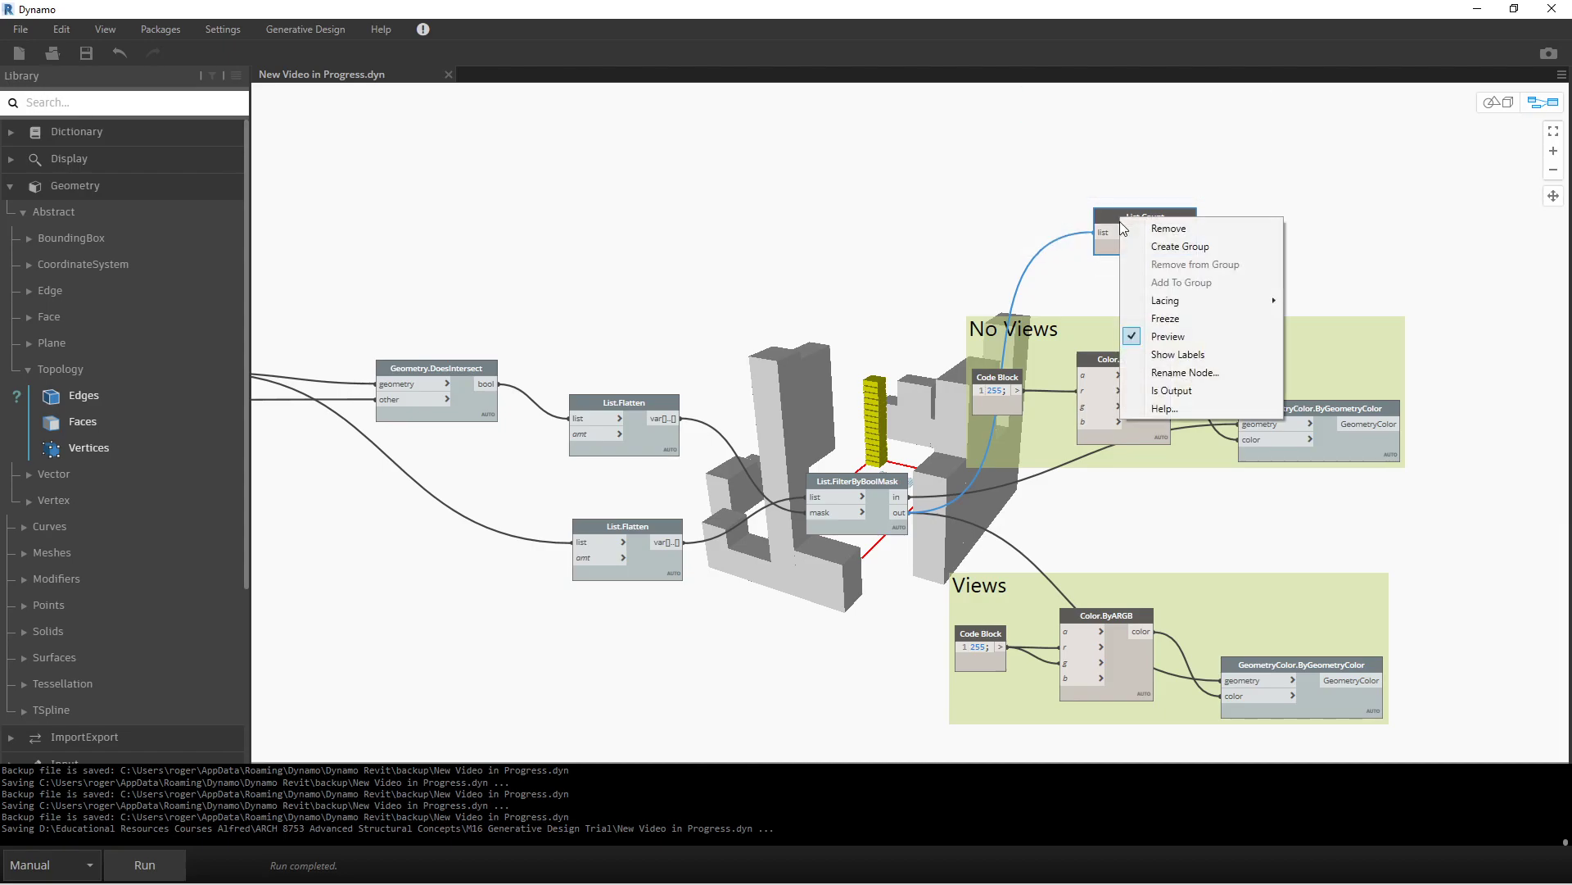
{"action": "left_click", "coordinate": [1170, 391]}
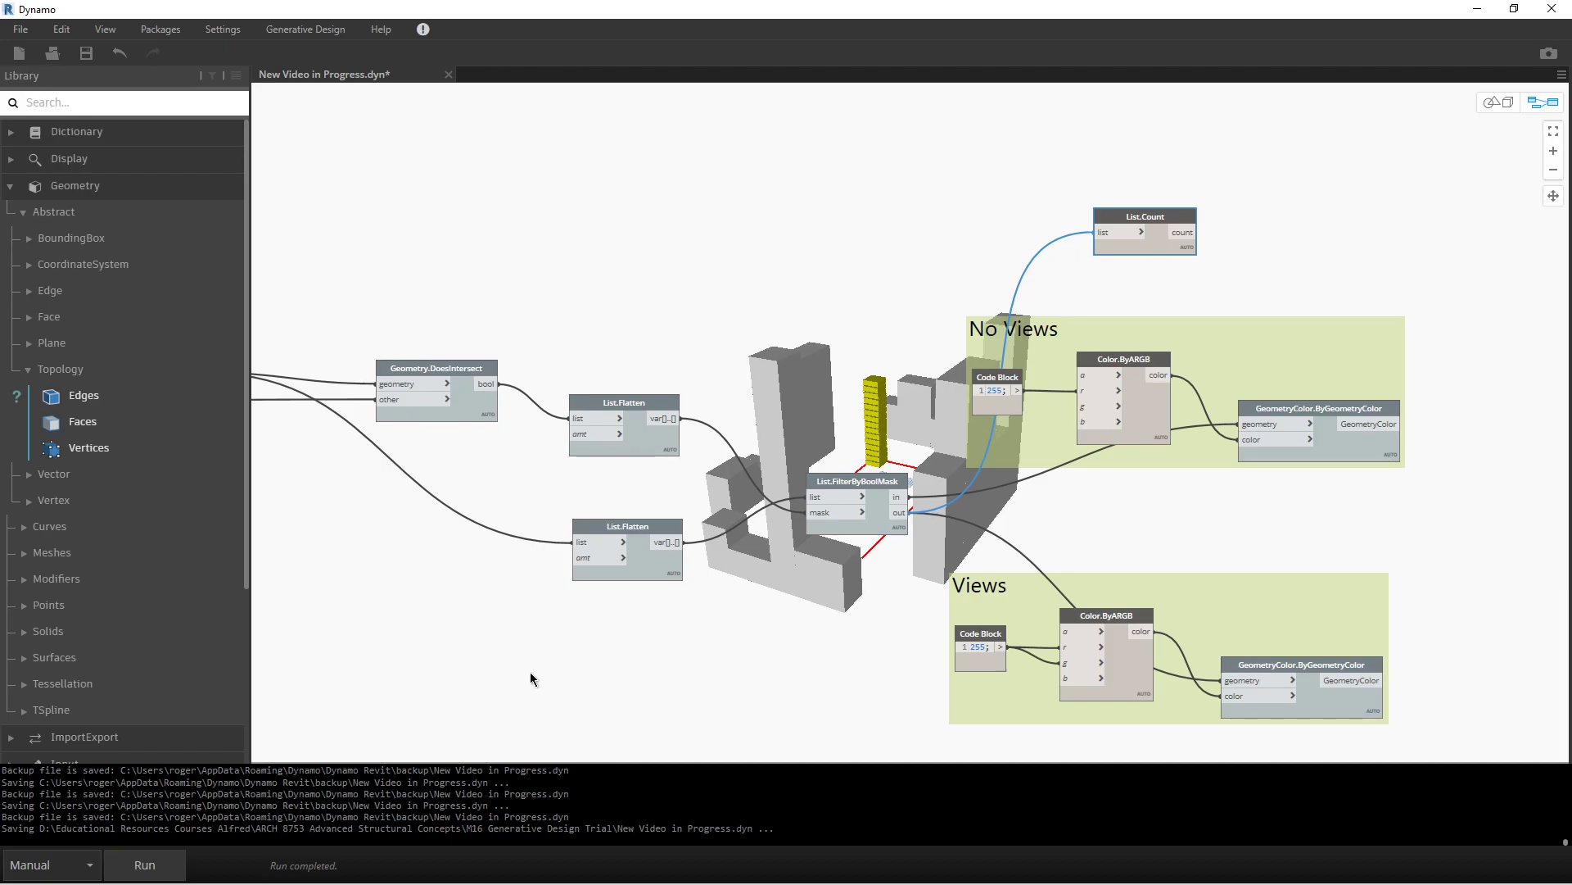
- Check whether the Math.Floor node in the Build Floors group is marked as an output
{"action": "middle_click_drag", "start_coordinate": [371, 555], "coordinate": [1353, 590]}
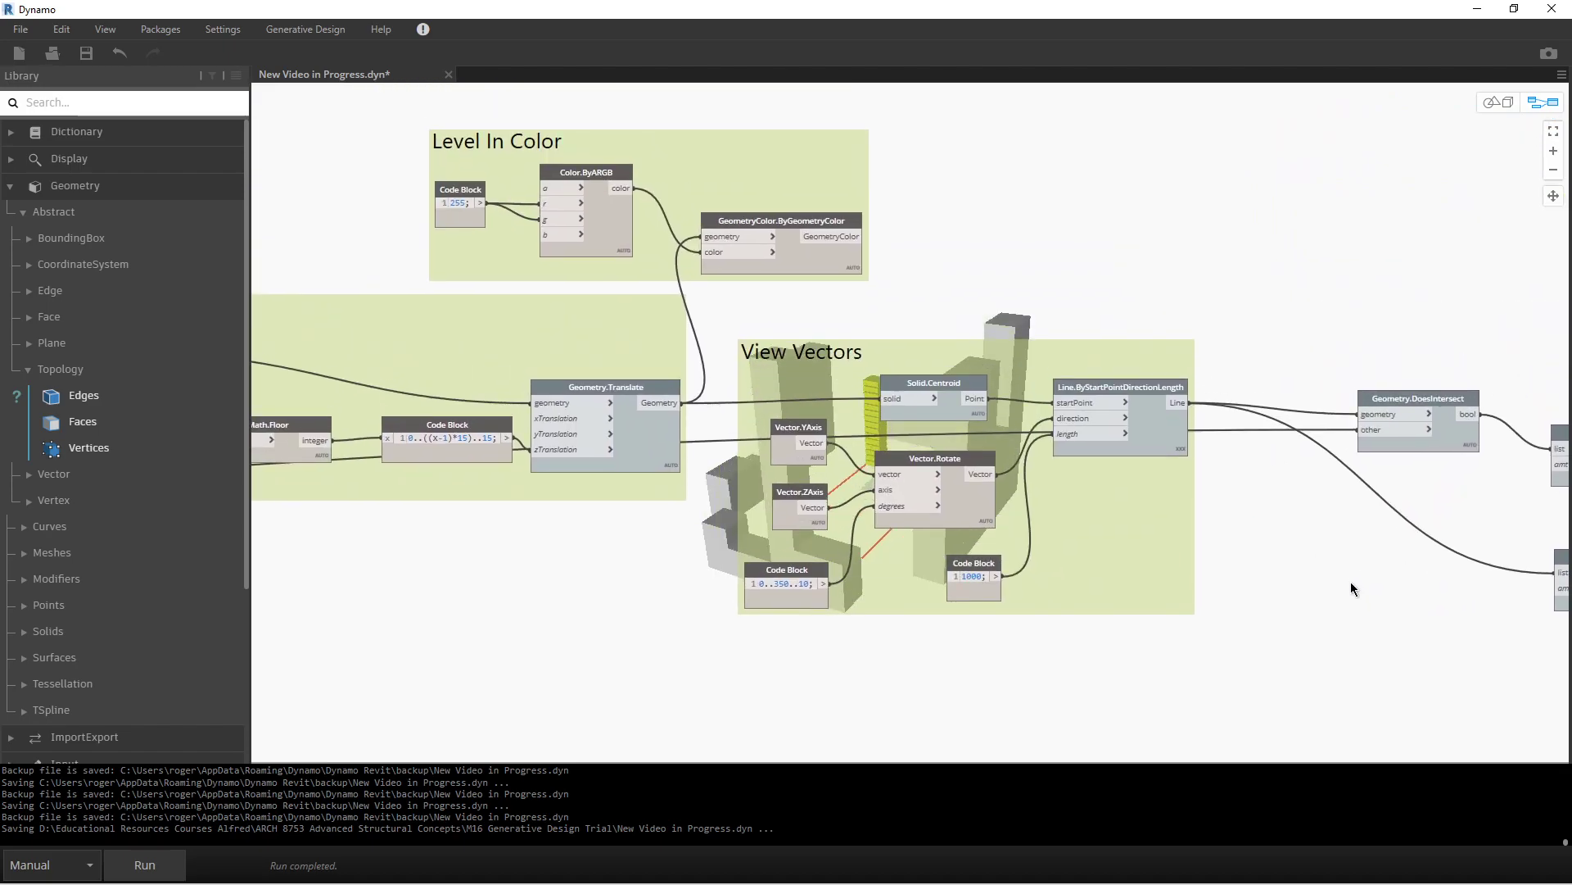
{"action": "middle_click_drag", "start_coordinate": [372, 533], "coordinate": [978, 547]}
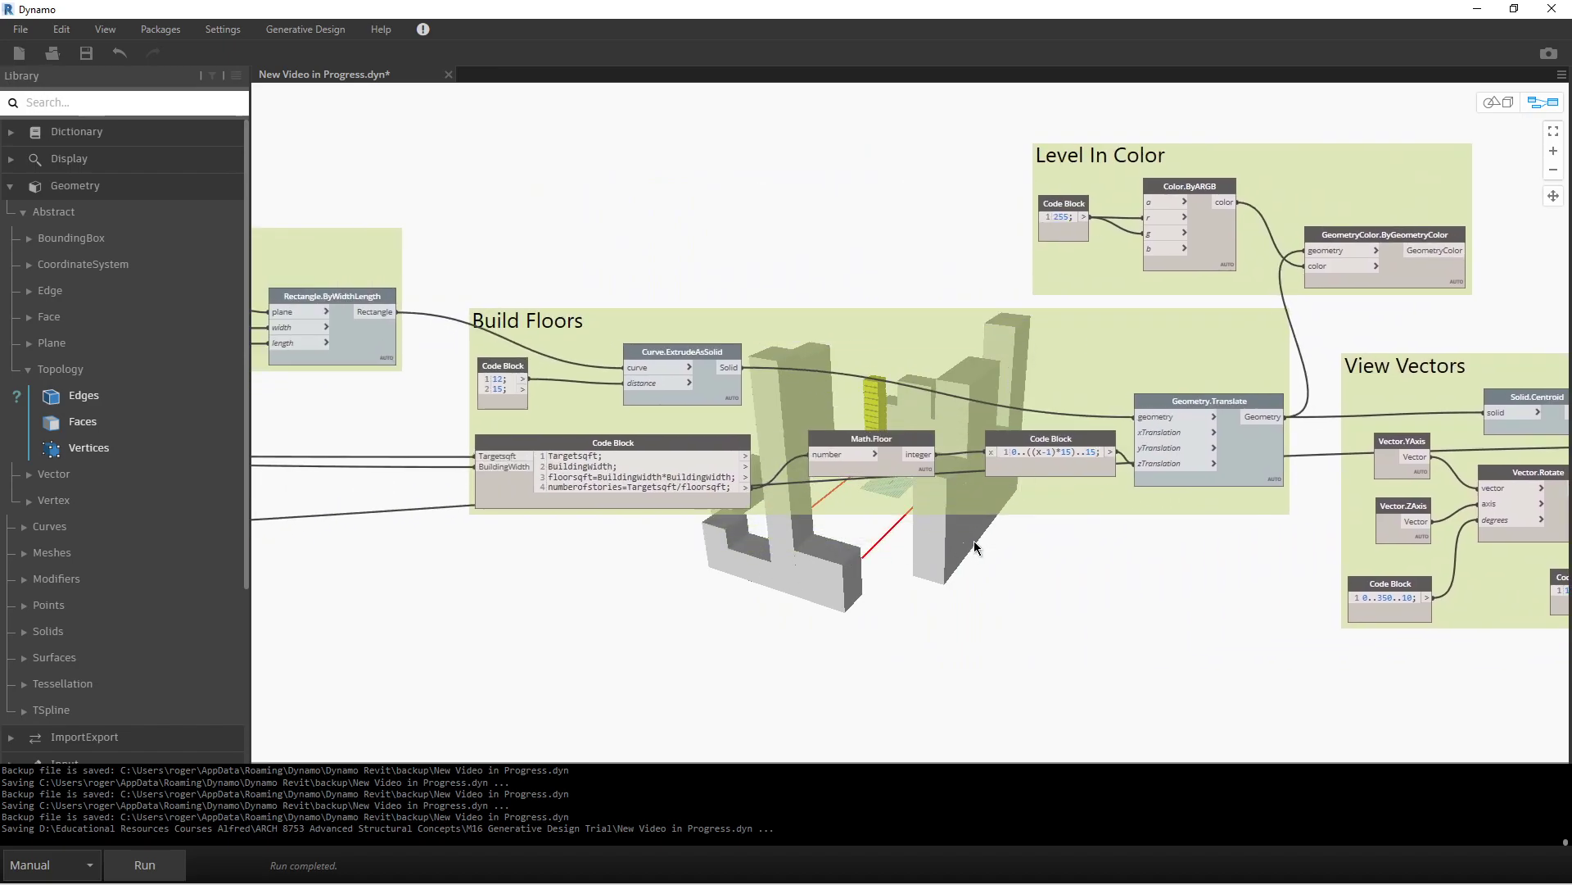
{"action": "mouse_move", "coordinate": [891, 438]}
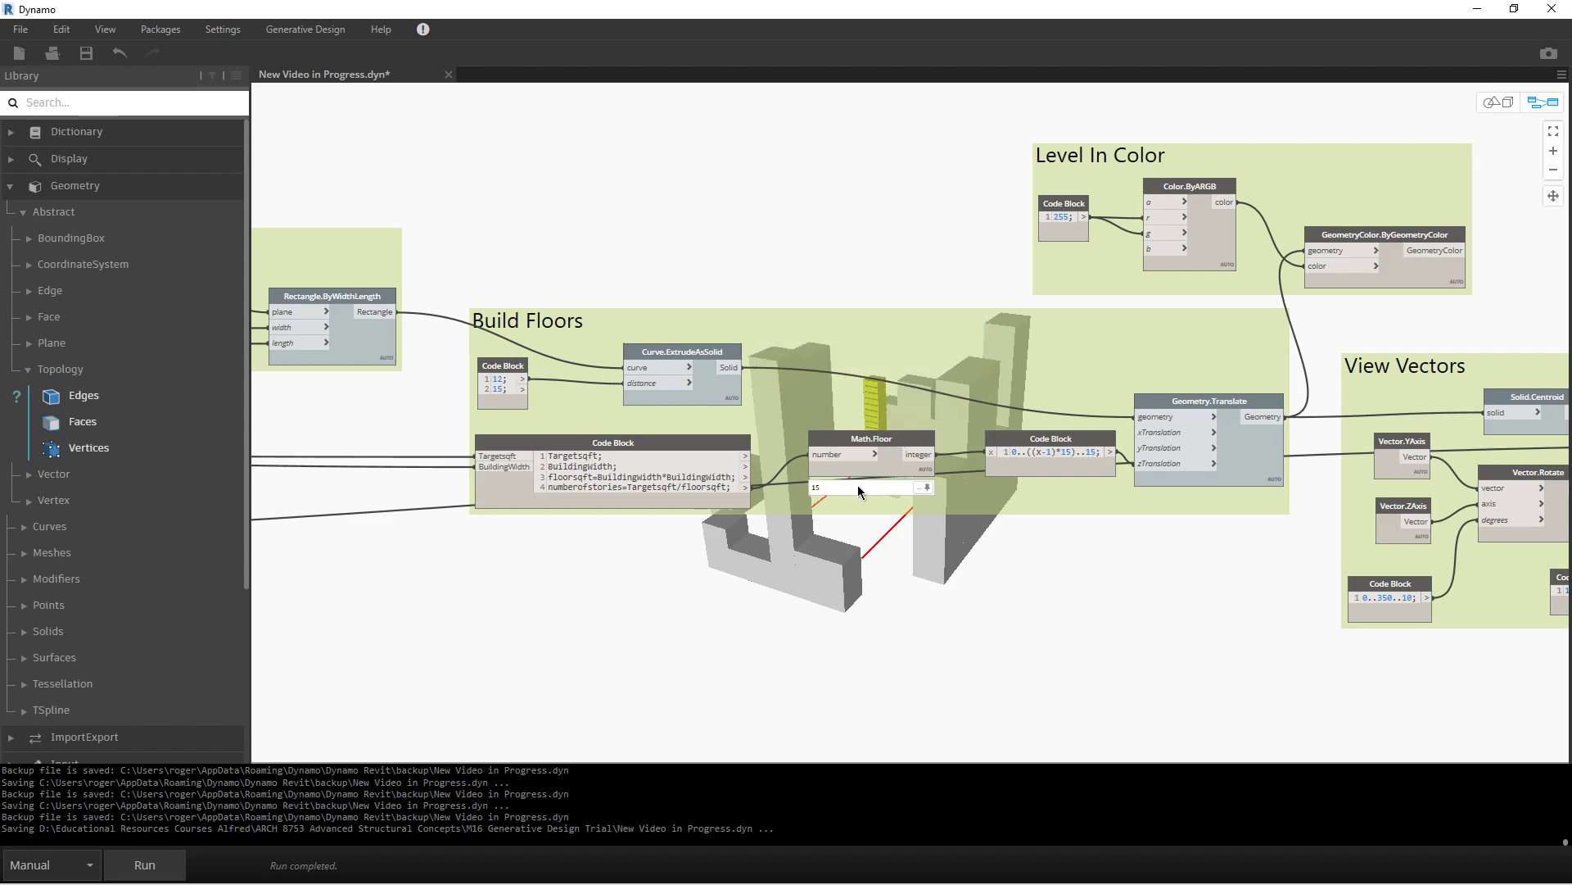
{"action": "right_click", "coordinate": [903, 444]}
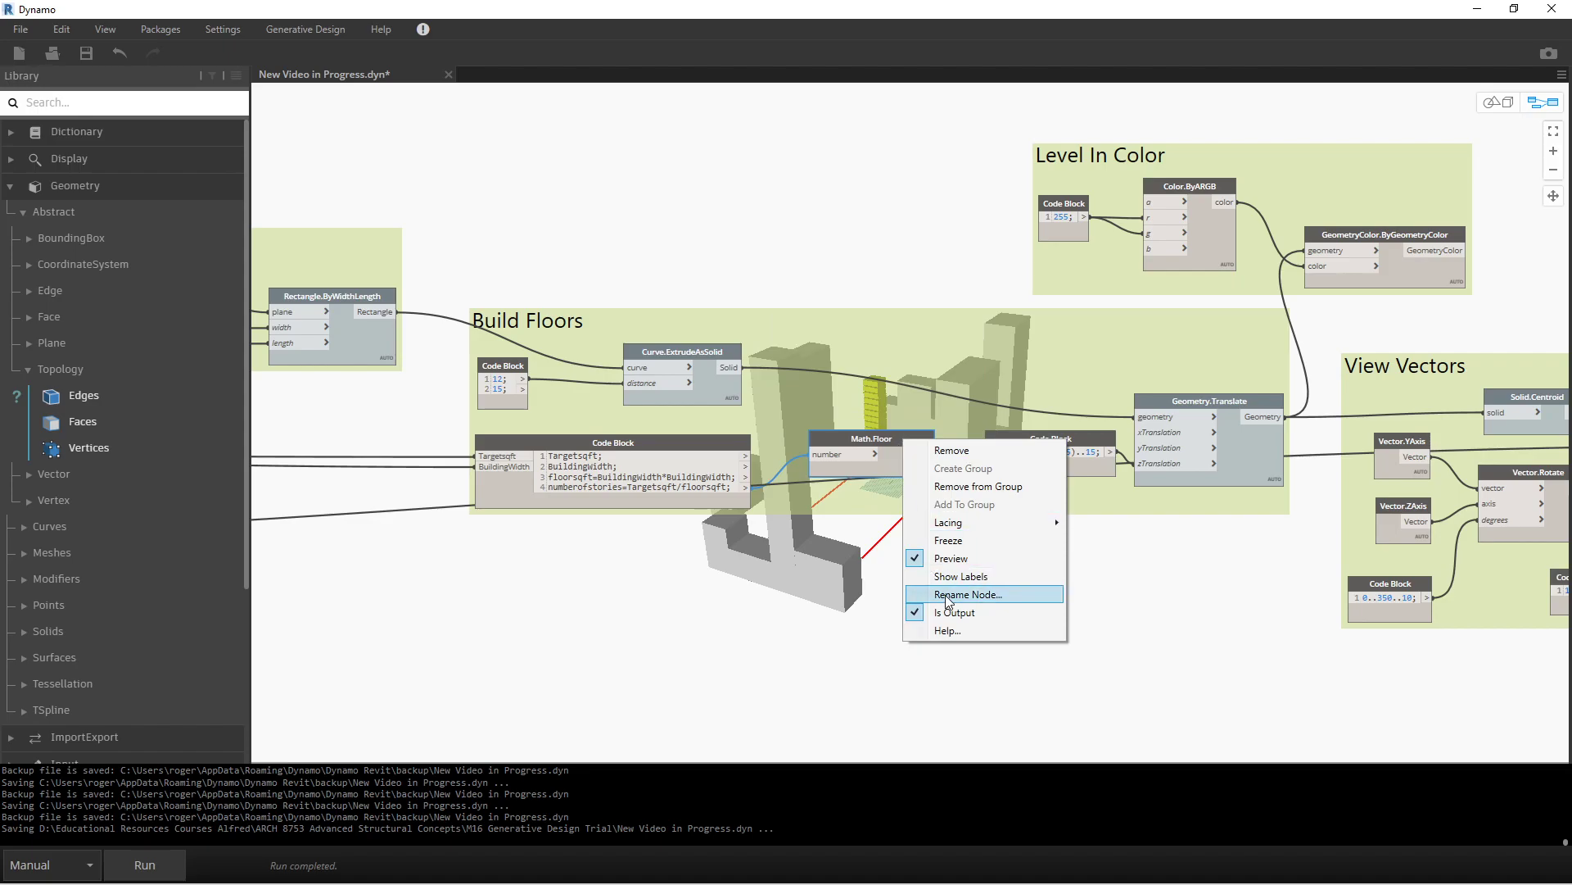
{"action": "left_click", "coordinate": [621, 665]}
- Check whether the IN_U and IN_V sliders in the Site as UV Space group are marked as inputs
{"action": "middle_click_drag", "start_coordinate": [488, 569], "coordinate": [1428, 624]}
{"action": "middle_click_drag", "start_coordinate": [542, 436], "coordinate": [1041, 534]}
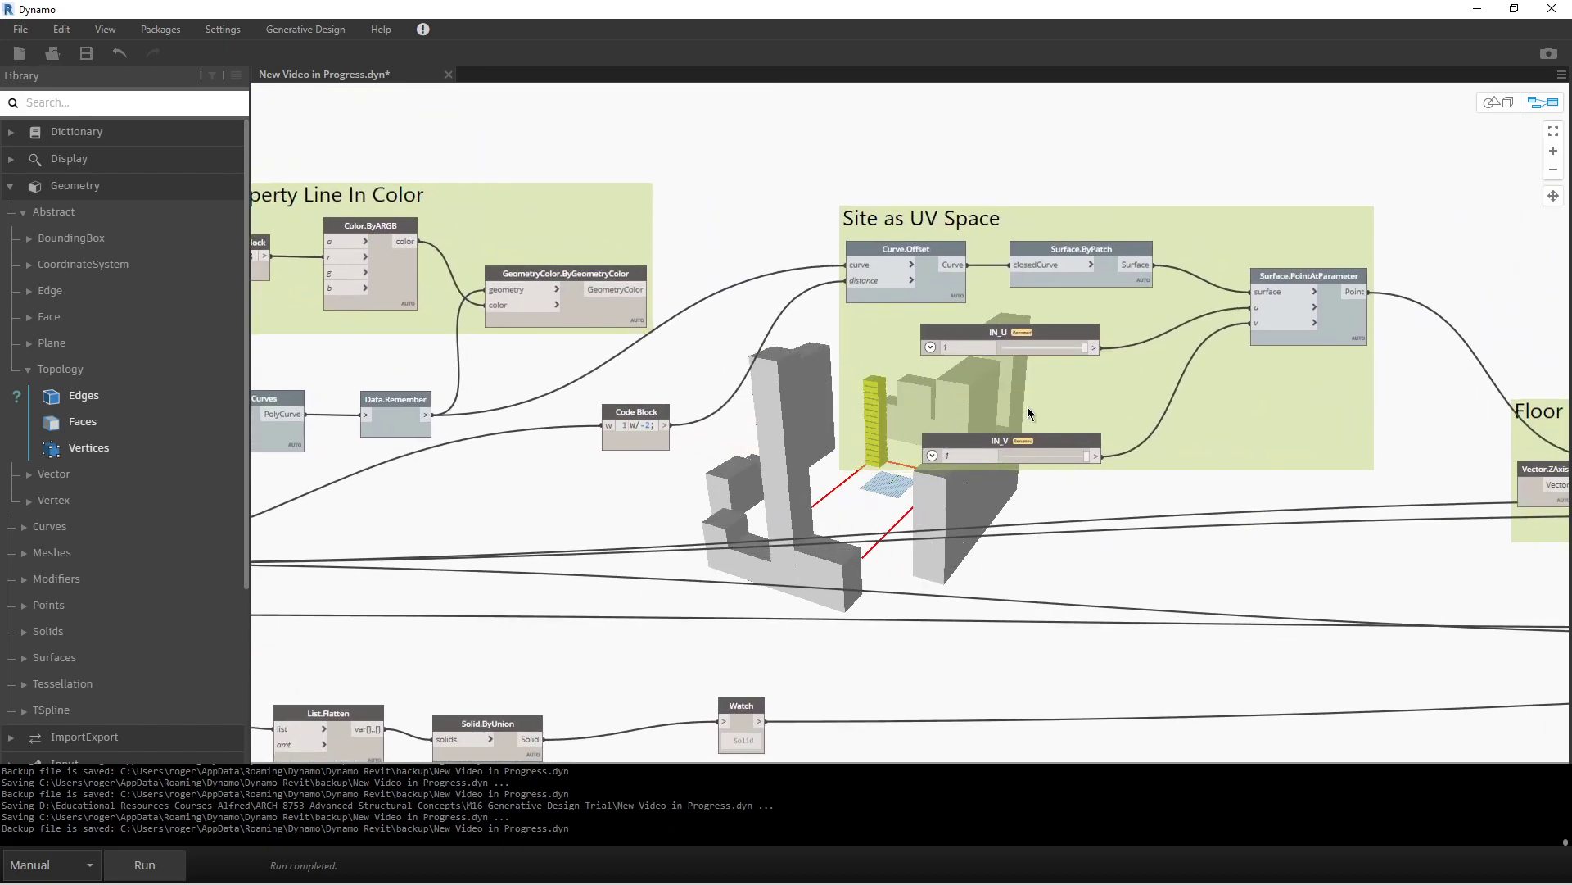
{"action": "right_click", "coordinate": [957, 334]}
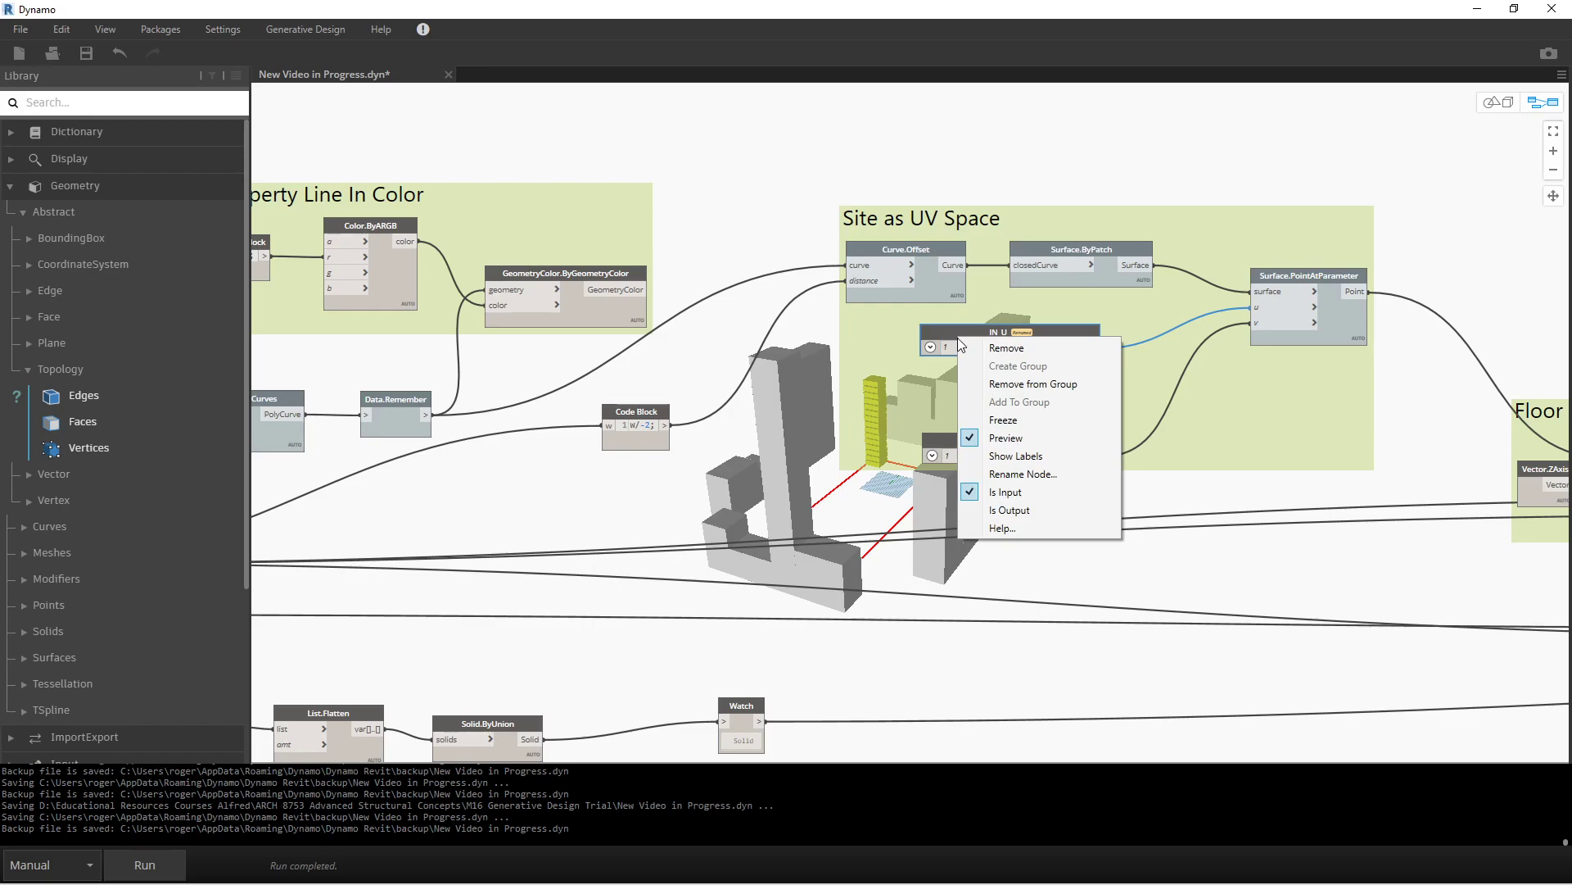
{"action": "left_click", "coordinate": [1291, 478]}
{"action": "right_click", "coordinate": [1081, 455]}
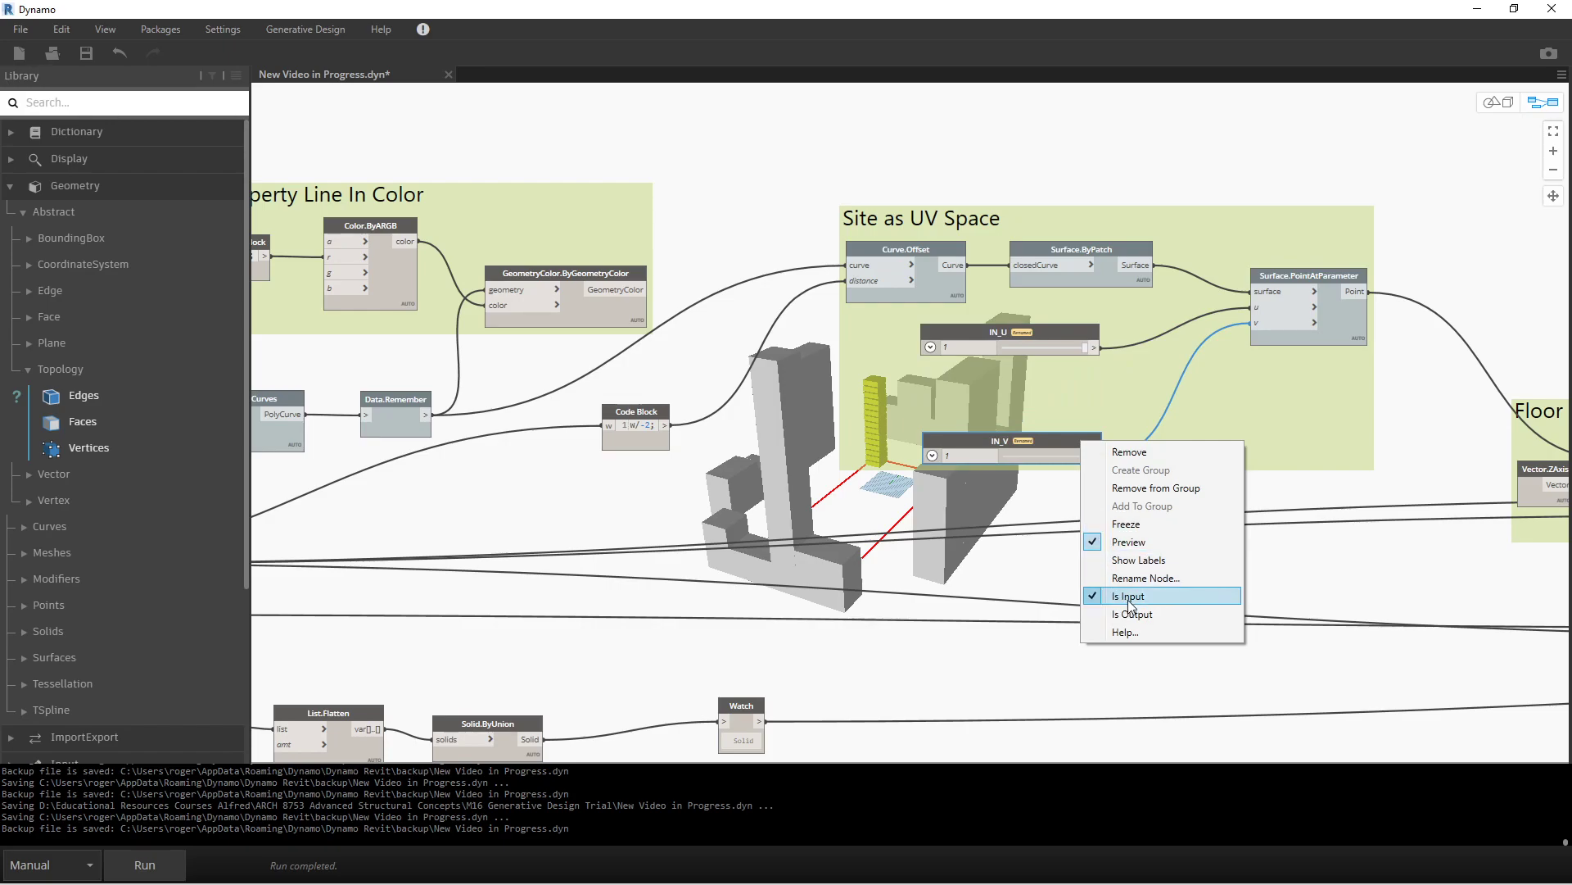
{"action": "left_click", "coordinate": [610, 643]}
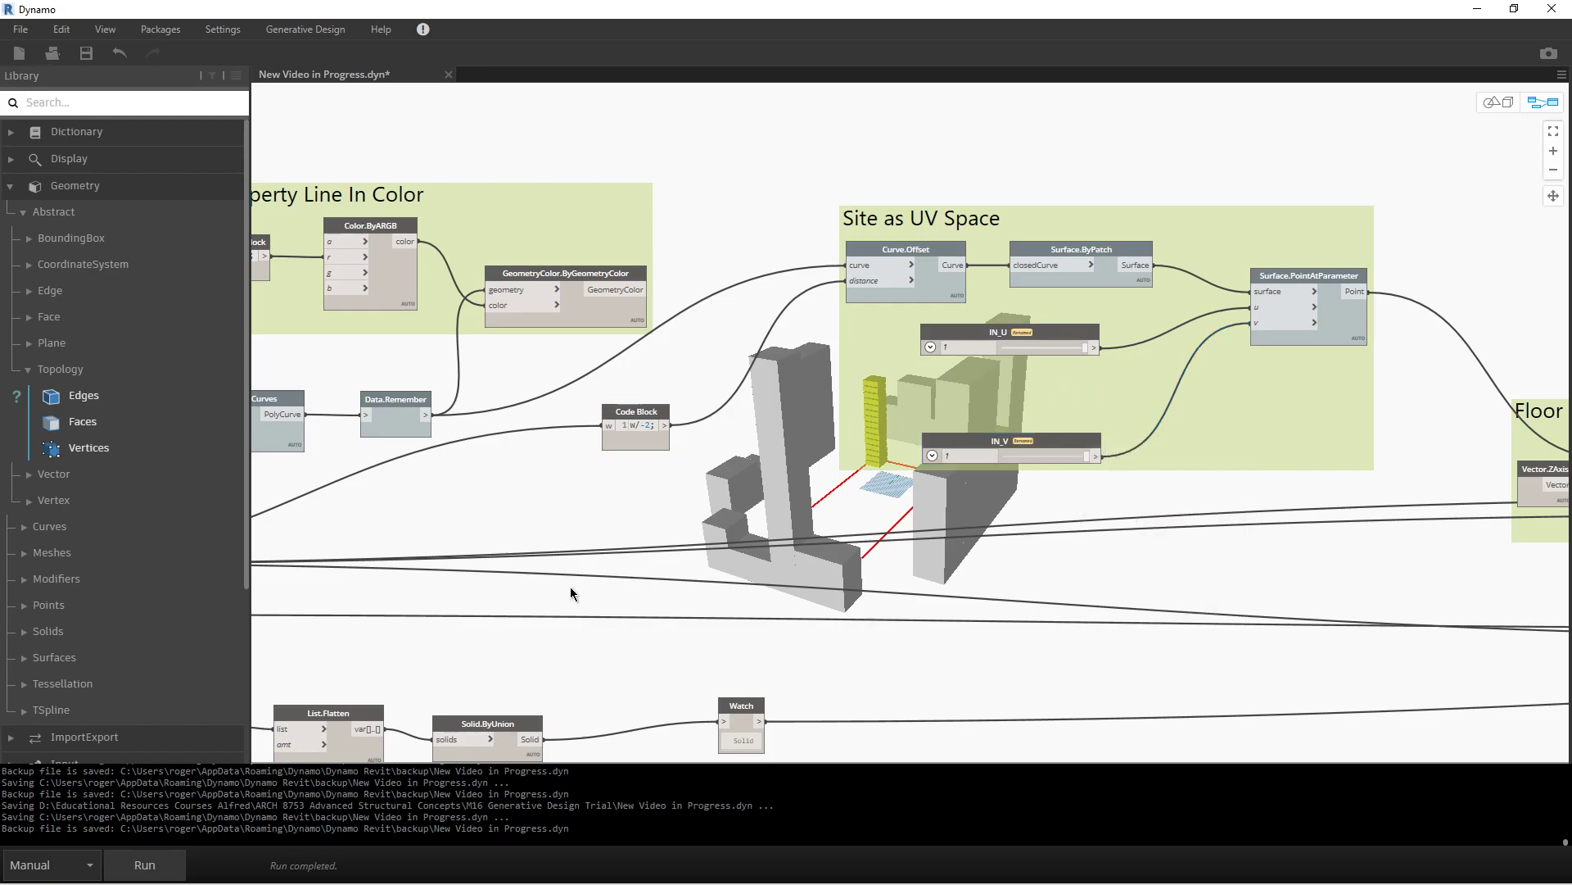
- Check the Number Slider node's input marking, switching it off and restoring it
{"action": "middle_click_drag", "start_coordinate": [684, 602], "coordinate": [838, 606]}
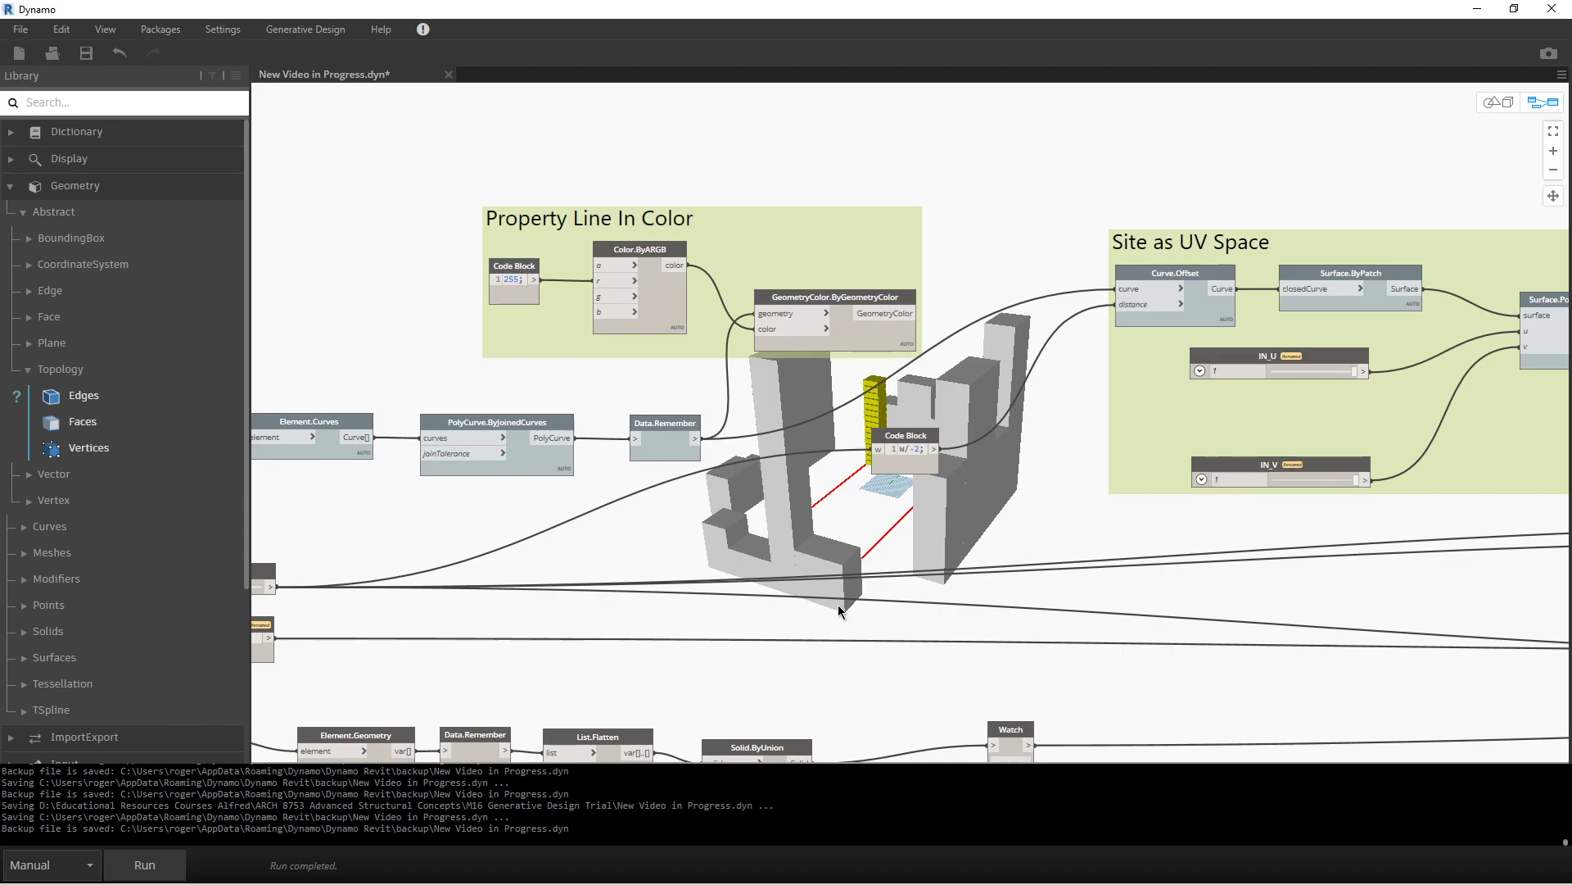
{"action": "scroll", "coordinate": [447, 594], "scroll_direction": "down", "scroll_amount": 2}
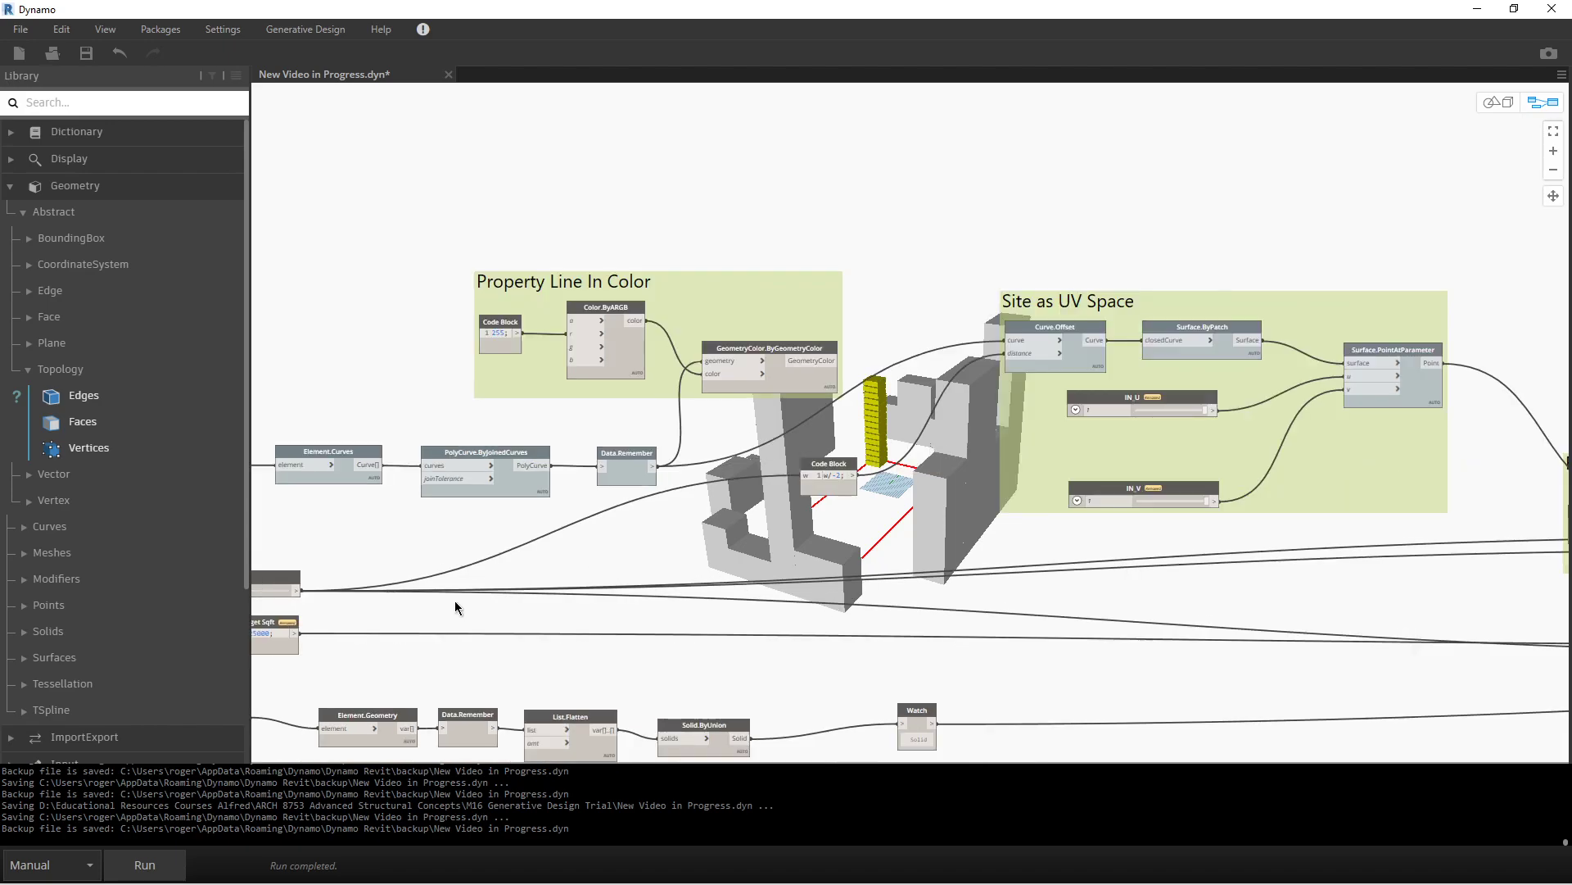
{"action": "middle_click_drag", "start_coordinate": [467, 659], "coordinate": [872, 624]}
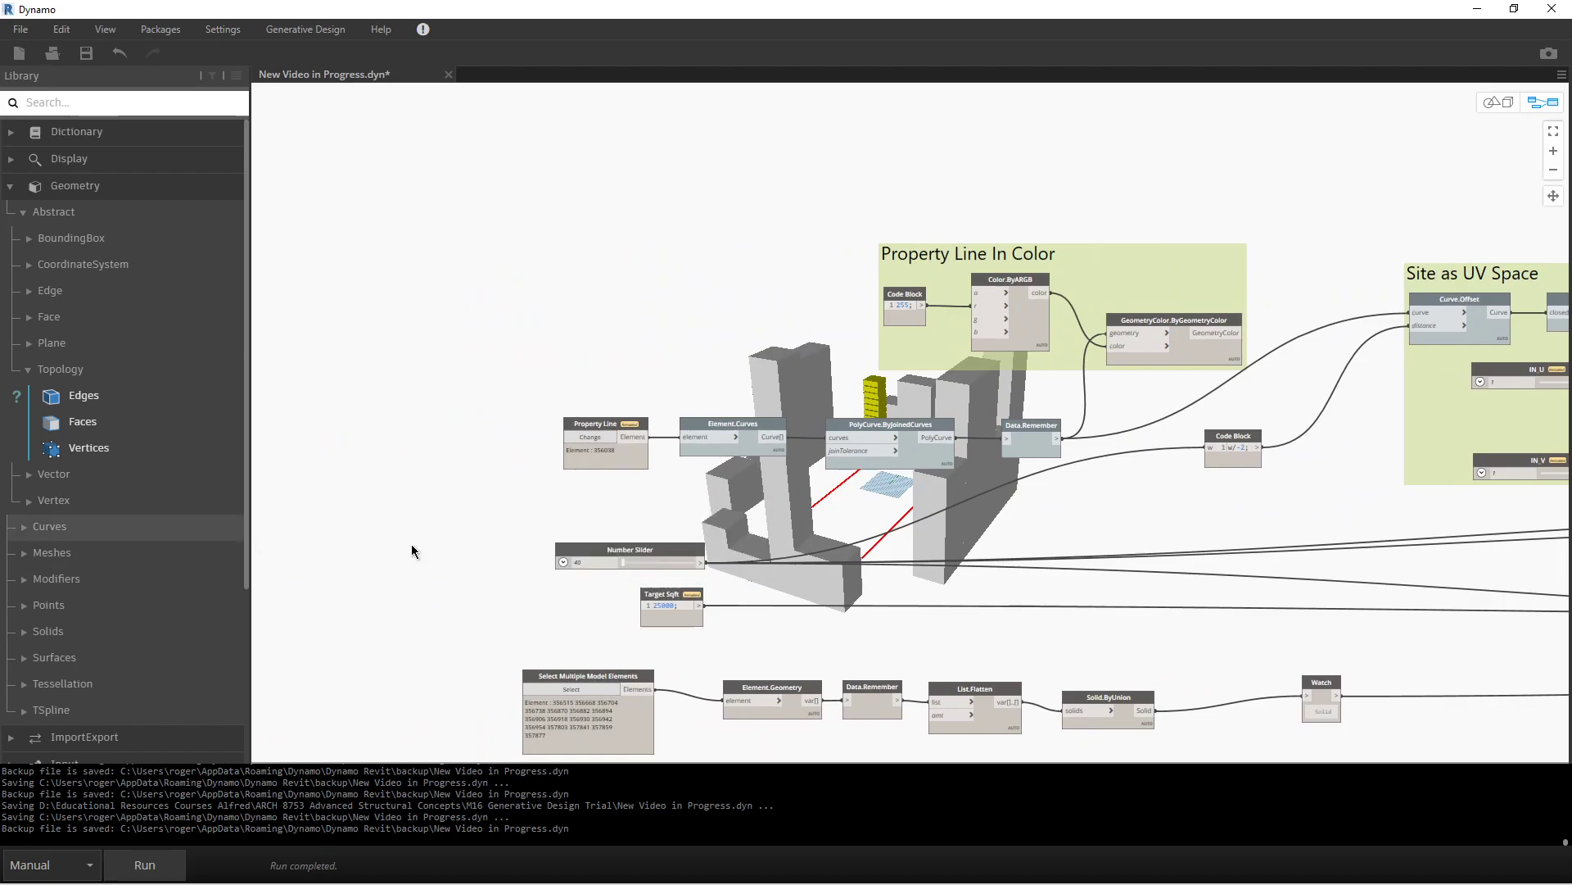
{"action": "right_click", "coordinate": [669, 556]}
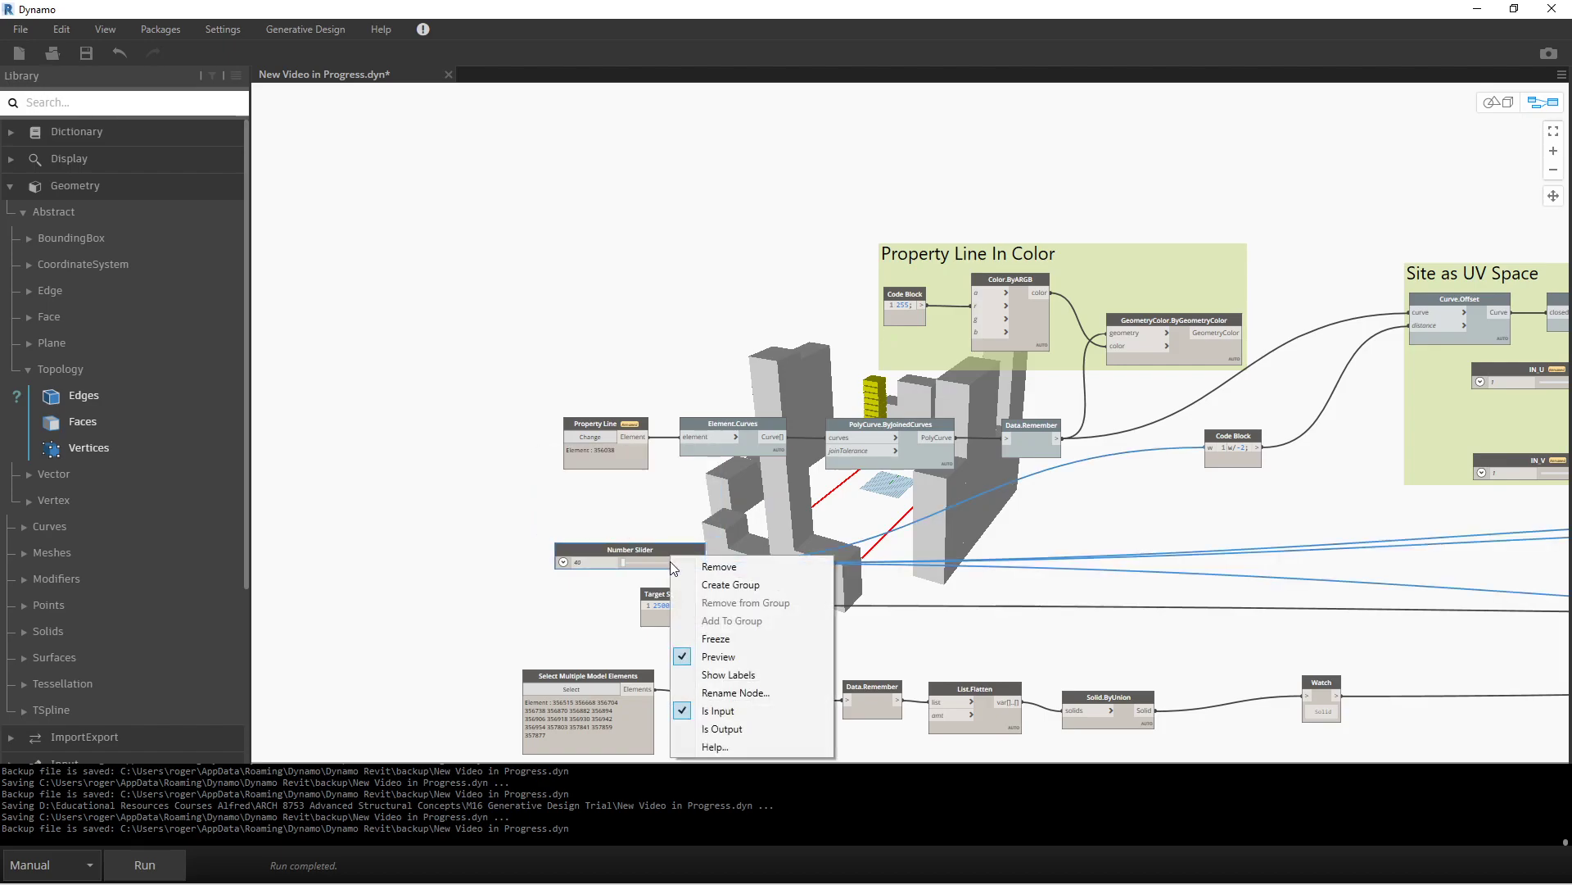
{"action": "left_click", "coordinate": [712, 718]}
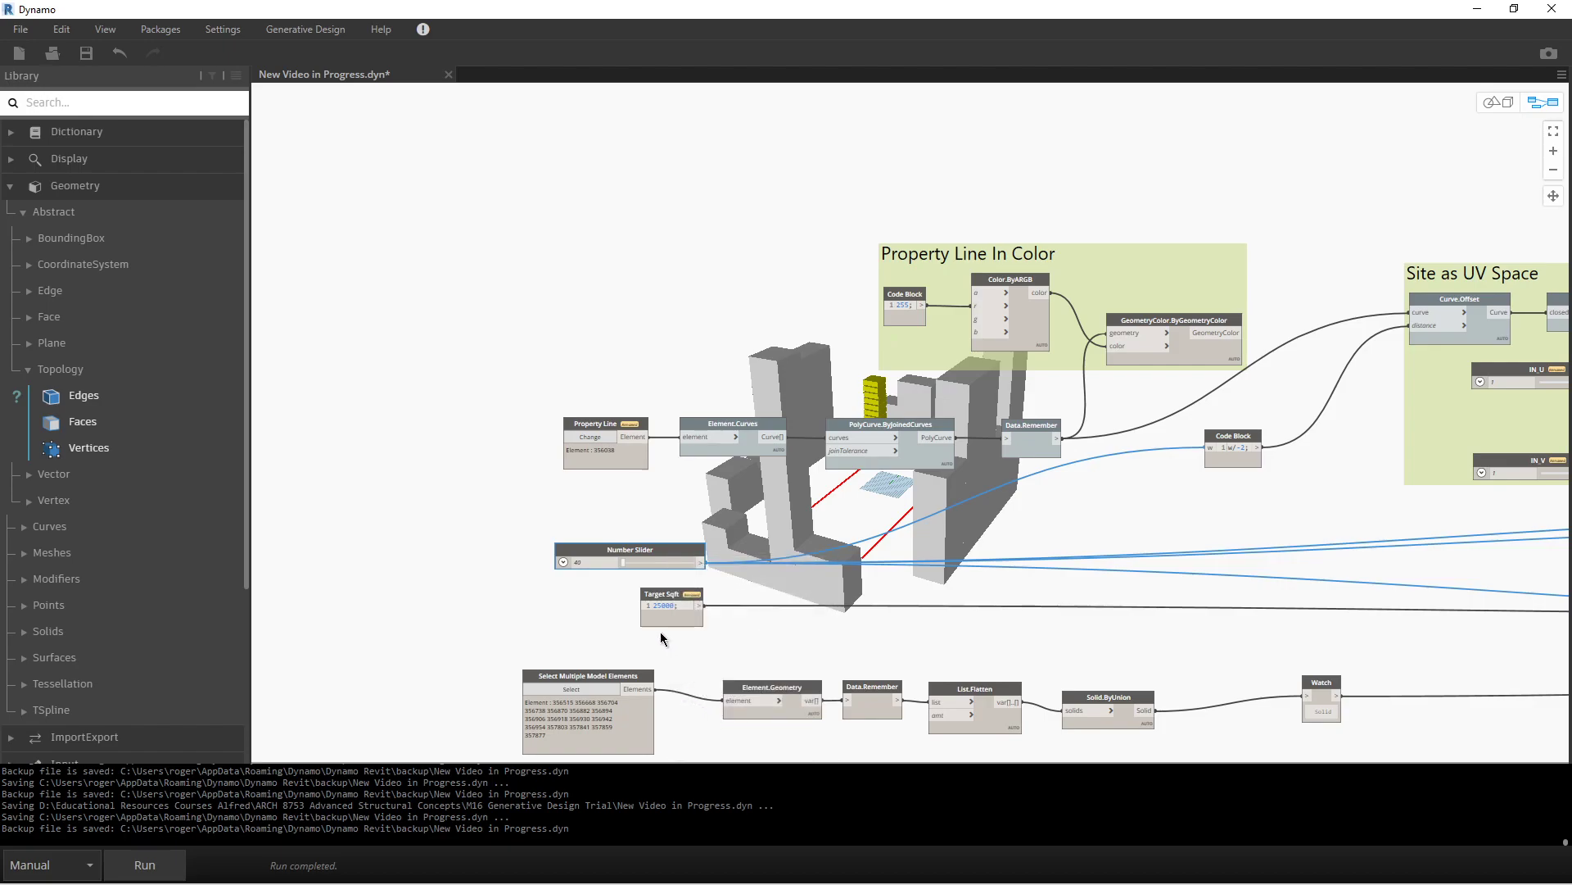
{"action": "right_click", "coordinate": [619, 555]}
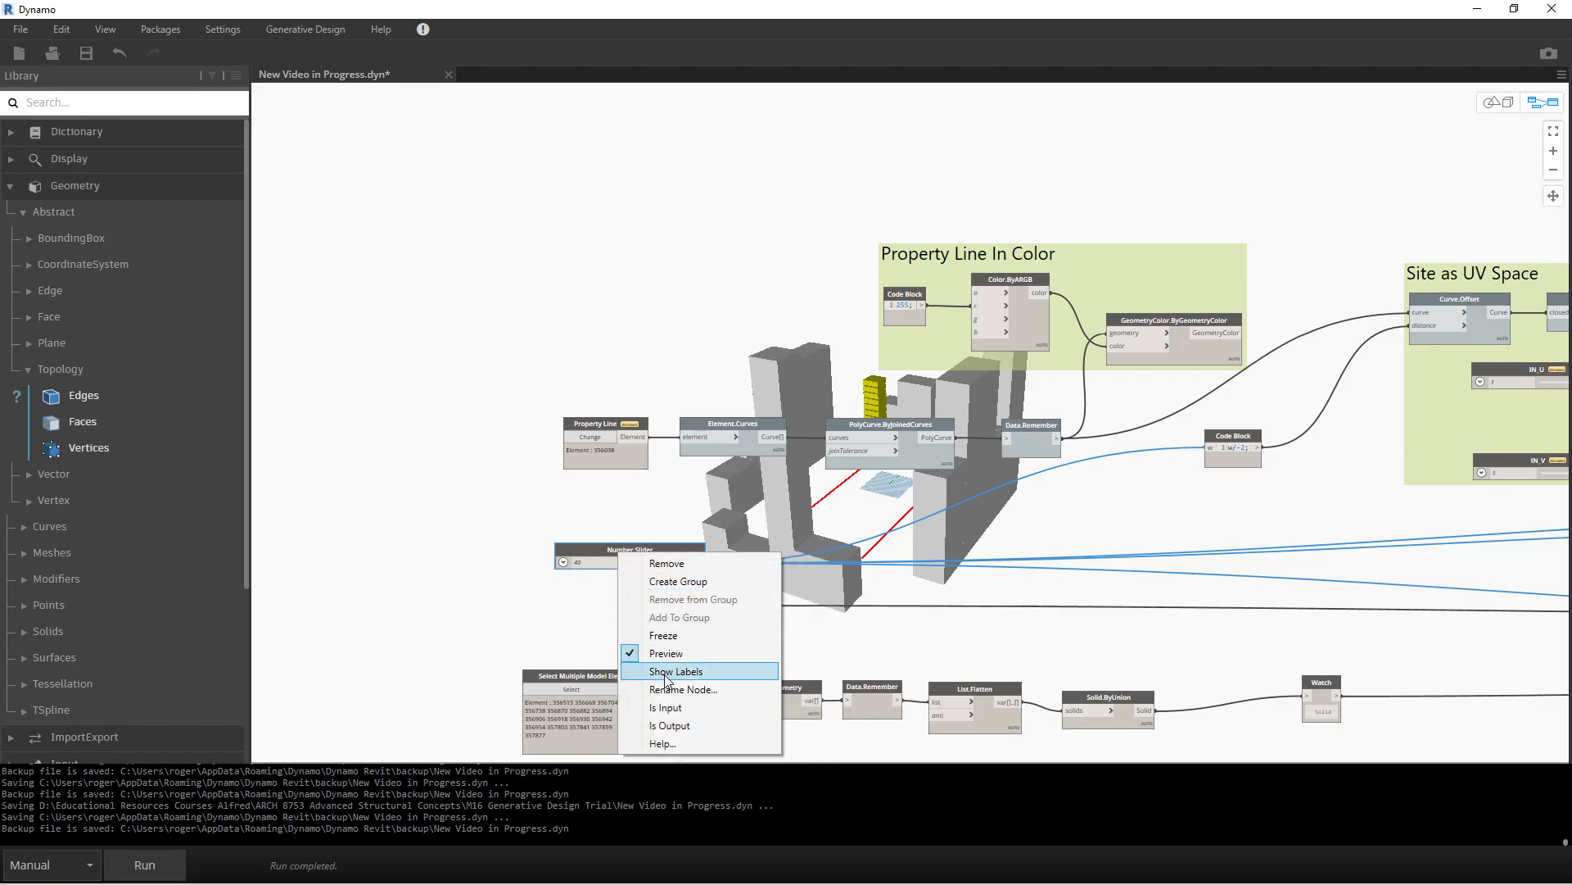
{"action": "left_click", "coordinate": [670, 707]}
{"action": "left_click", "coordinate": [1012, 158]}
- Look over the whole graph and save it
{"action": "scroll", "coordinate": [1225, 386], "scroll_direction": "down", "scroll_amount": 5}
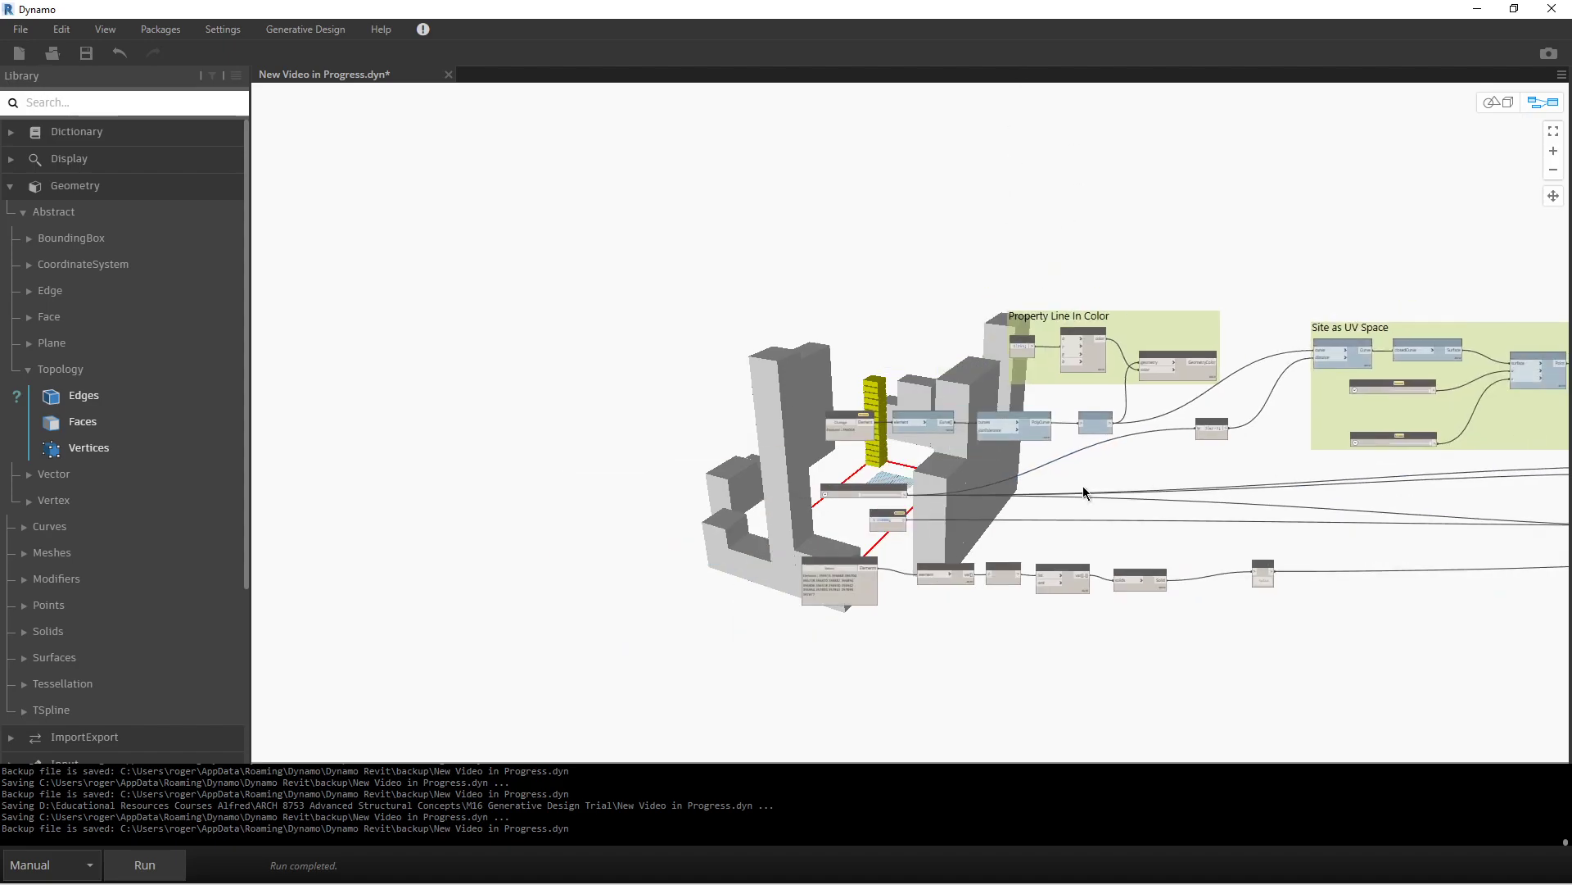
{"action": "scroll", "coordinate": [897, 508], "scroll_direction": "down", "scroll_amount": 3}
{"action": "middle_click_drag", "start_coordinate": [1098, 596], "coordinate": [879, 578]}
{"action": "scroll", "coordinate": [916, 617], "scroll_direction": "down", "scroll_amount": 4}
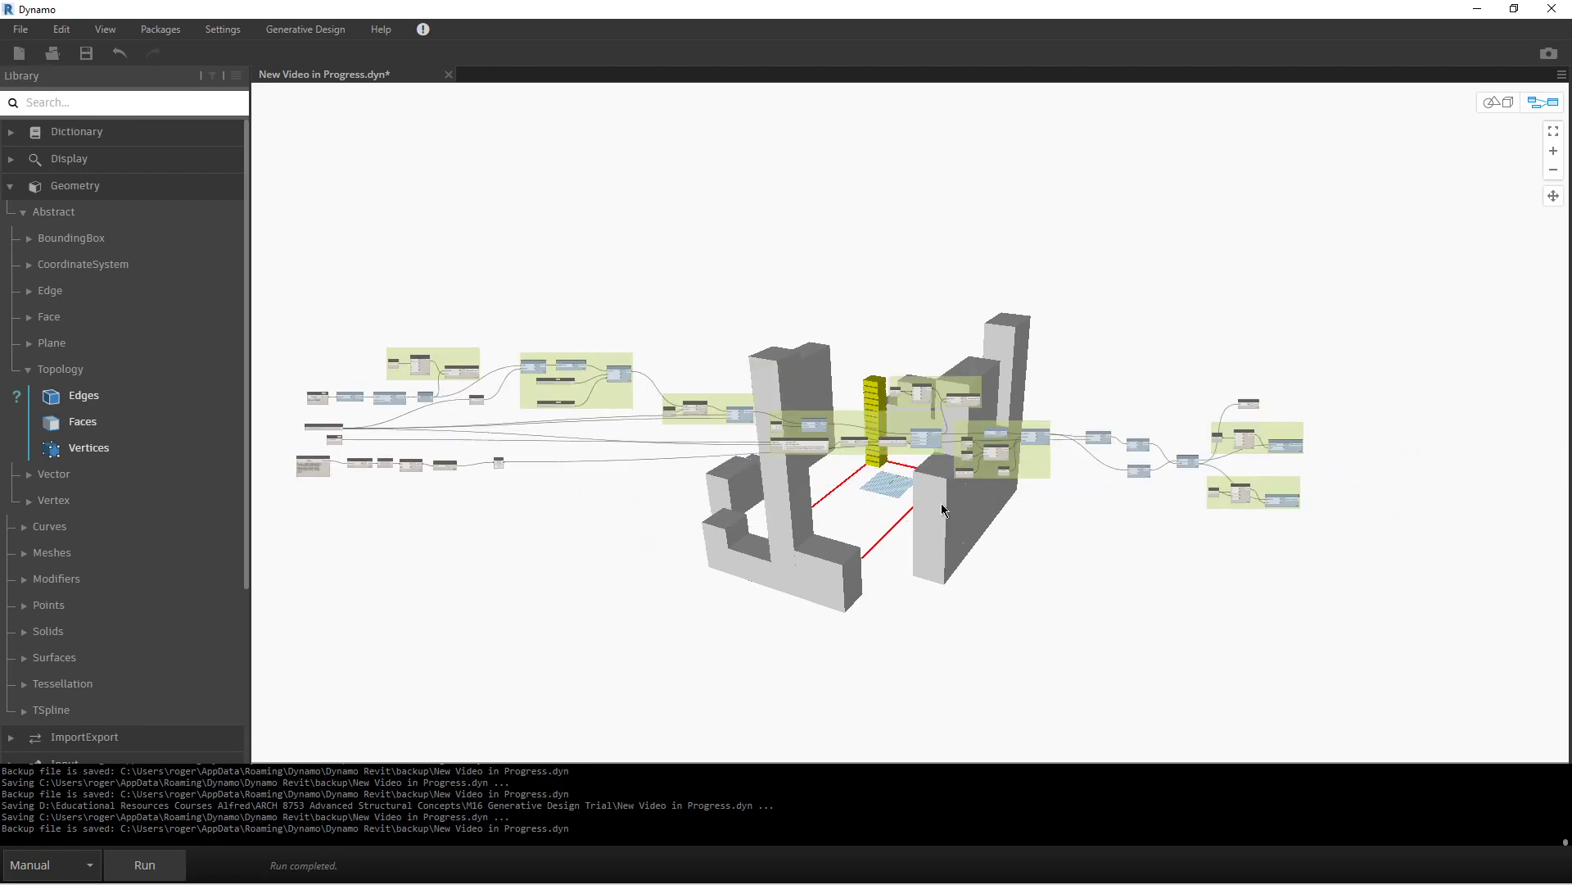
{"action": "scroll", "coordinate": [925, 529], "scroll_direction": "up", "scroll_amount": 3}
{"action": "middle_click_drag", "start_coordinate": [586, 537], "coordinate": [794, 595]}
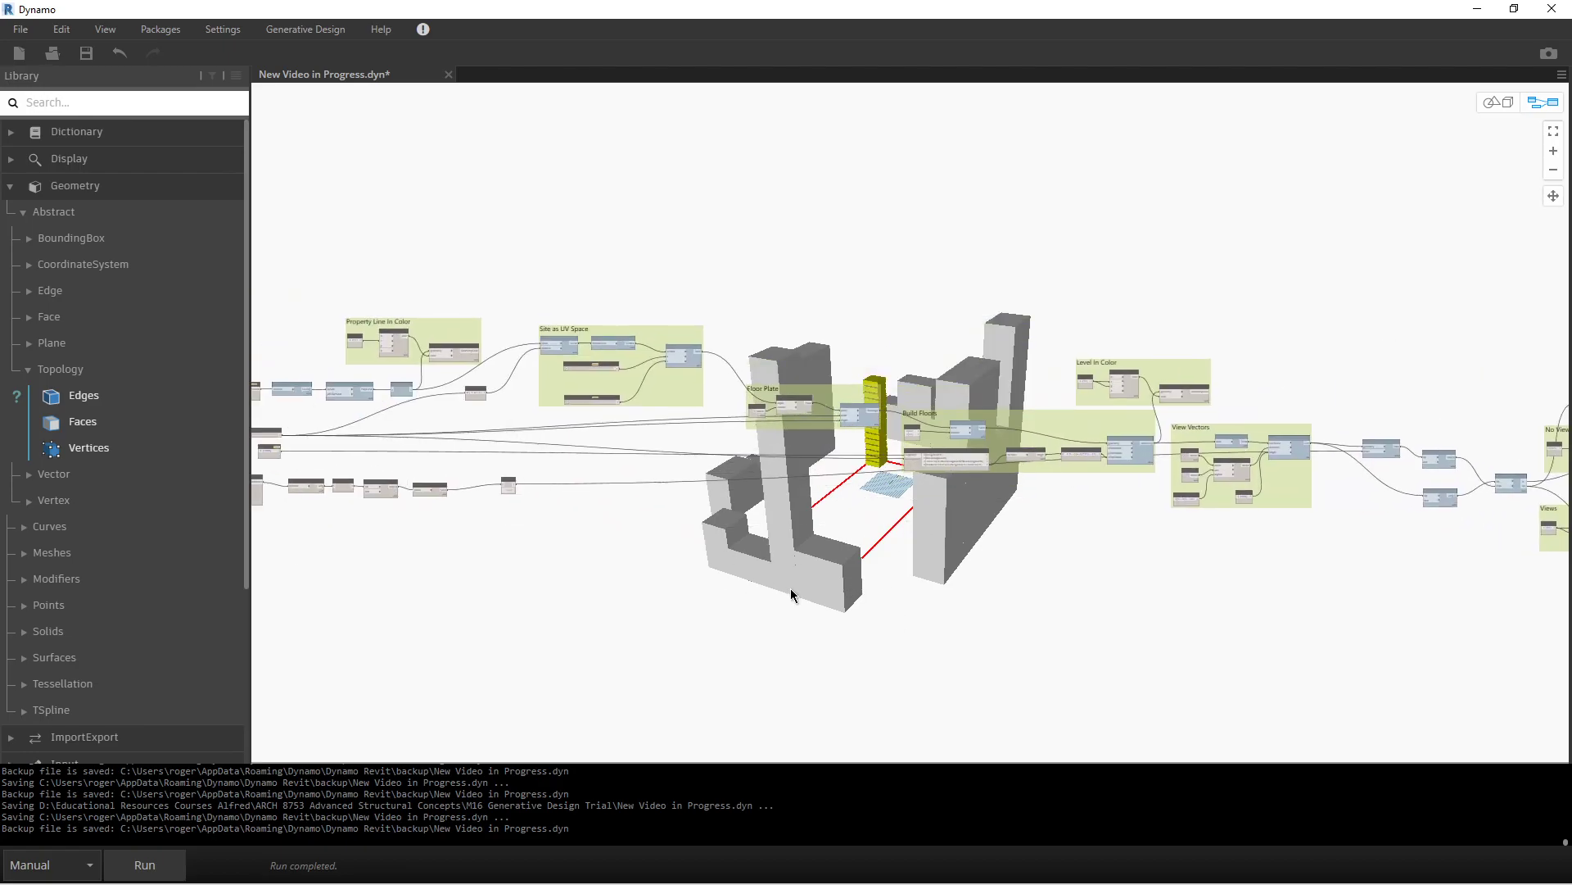
{"action": "left_click", "coordinate": [86, 54]}
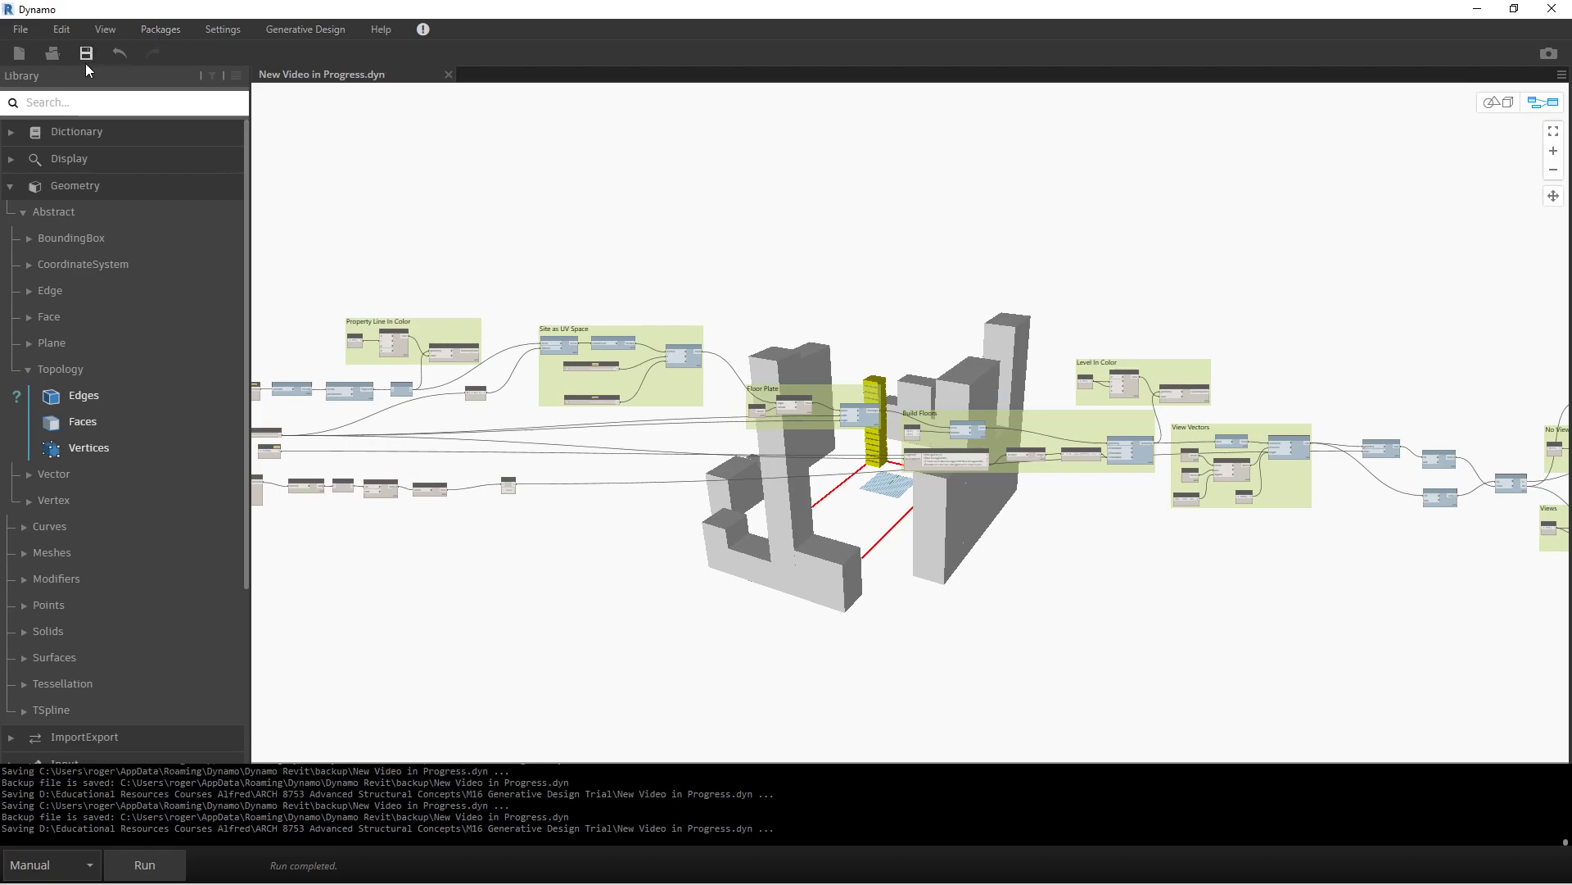
- Export the graph for generative design with the description "Vodeo Run", keeping cached data, and dismiss the export dialog
{"action": "left_click", "coordinate": [297, 25]}
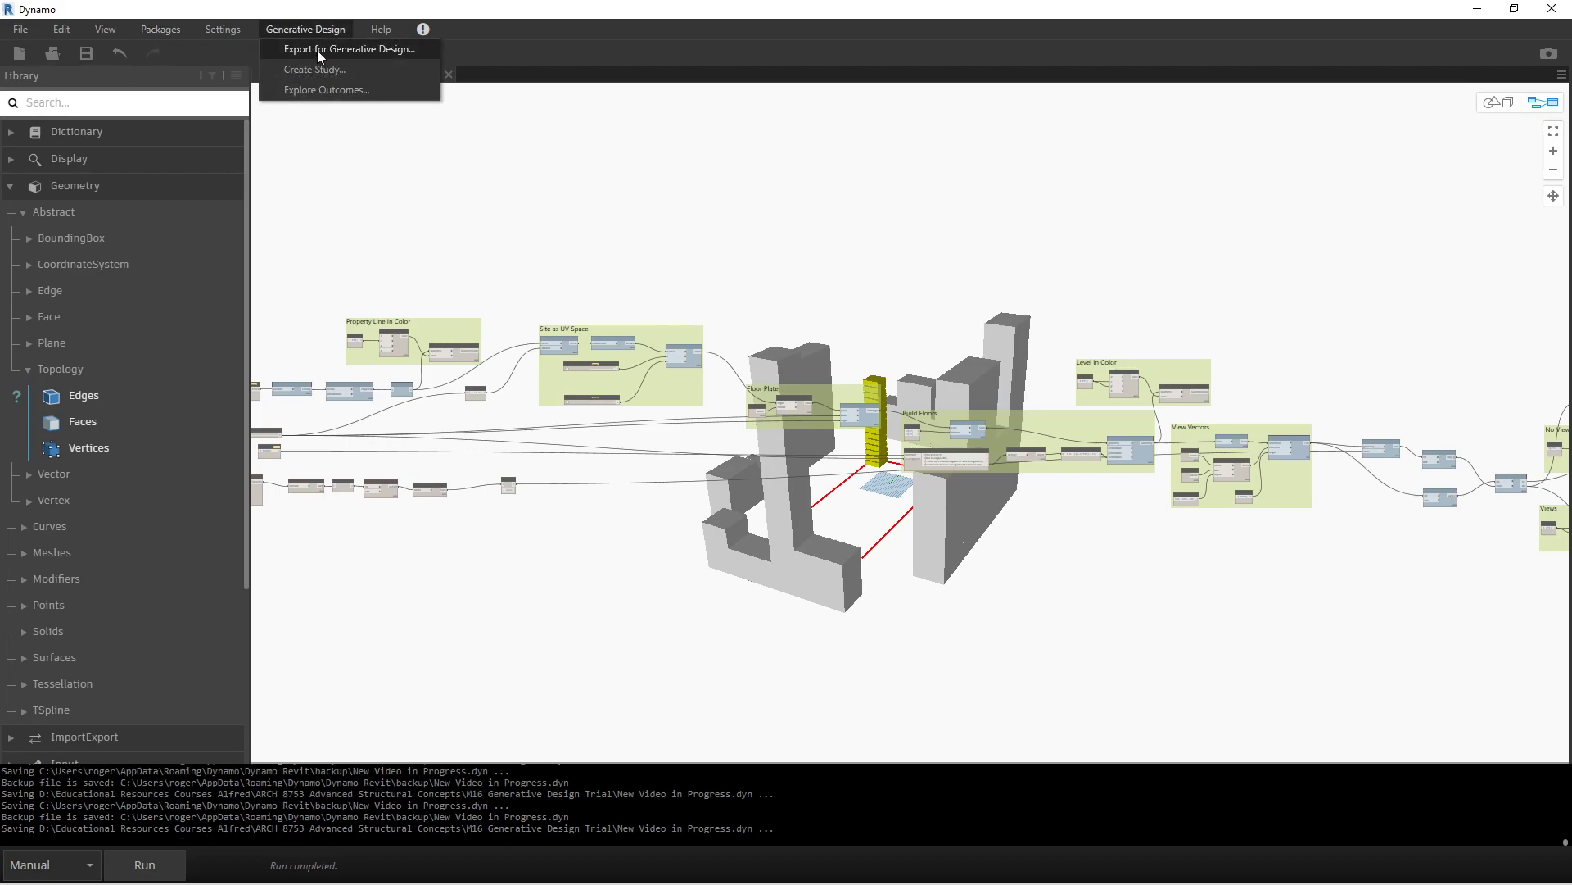
{"action": "left_click", "coordinate": [318, 50]}
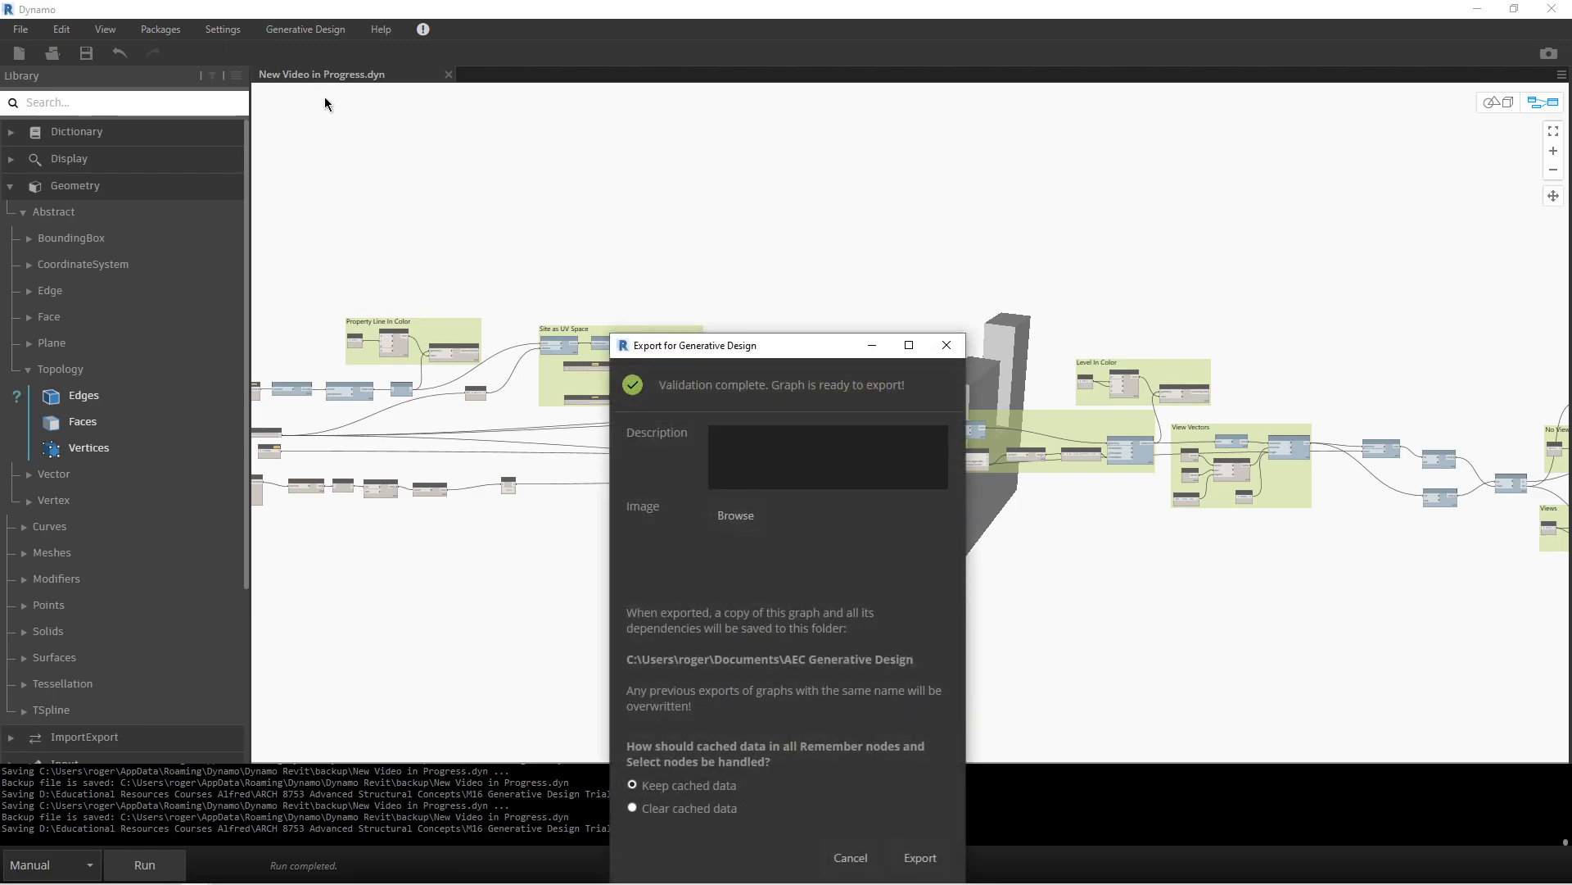
{"action": "left_click_drag", "start_coordinate": [797, 345], "coordinate": [796, 222]}
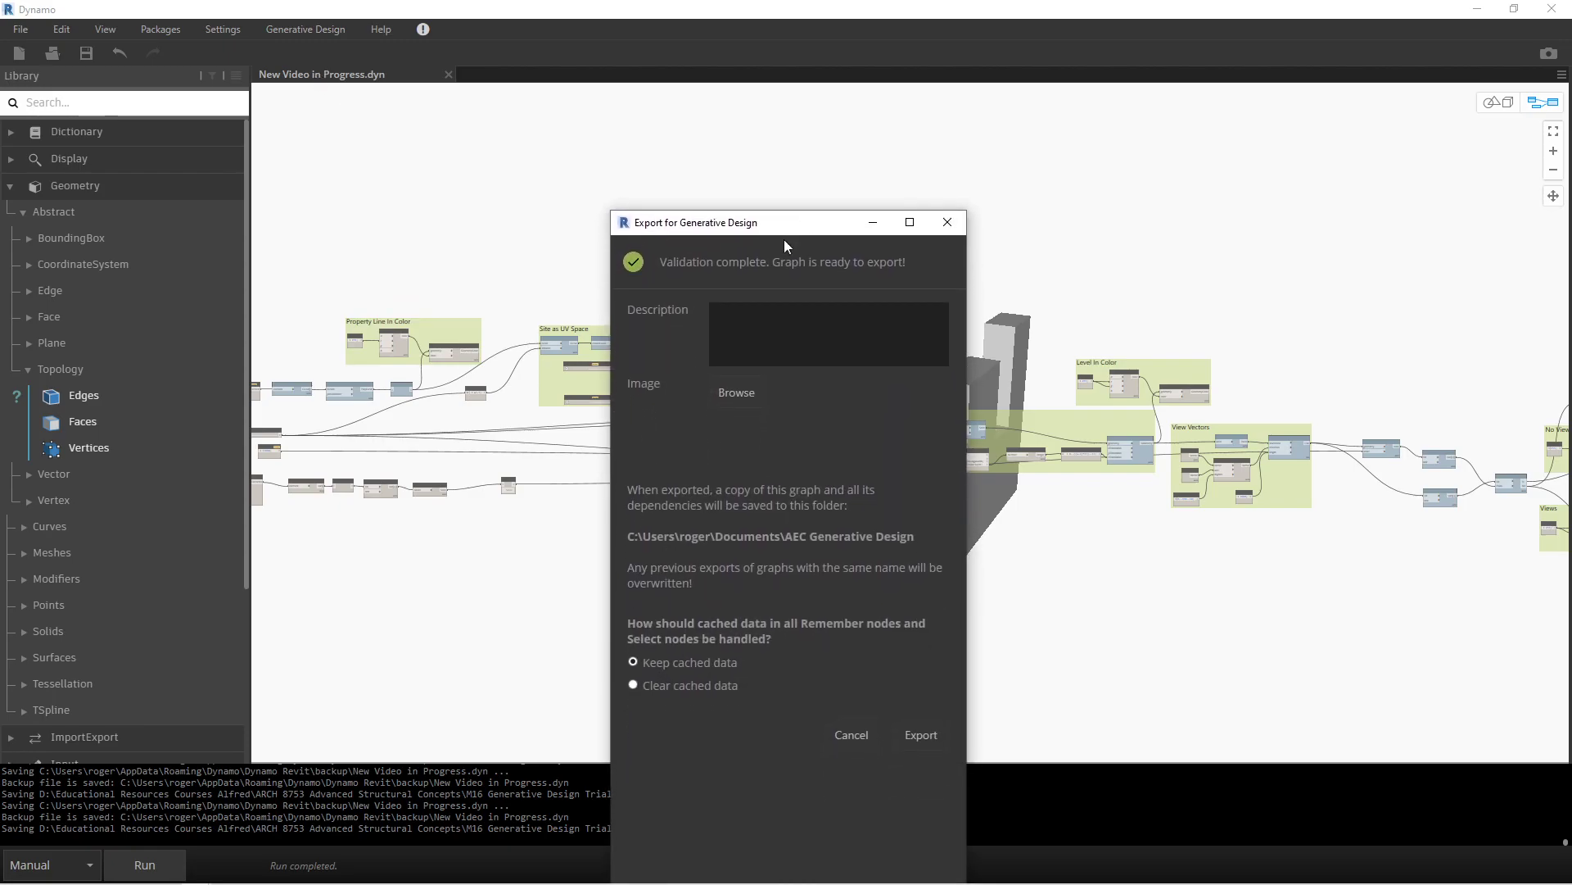
{"action": "left_click", "coordinate": [790, 323]}
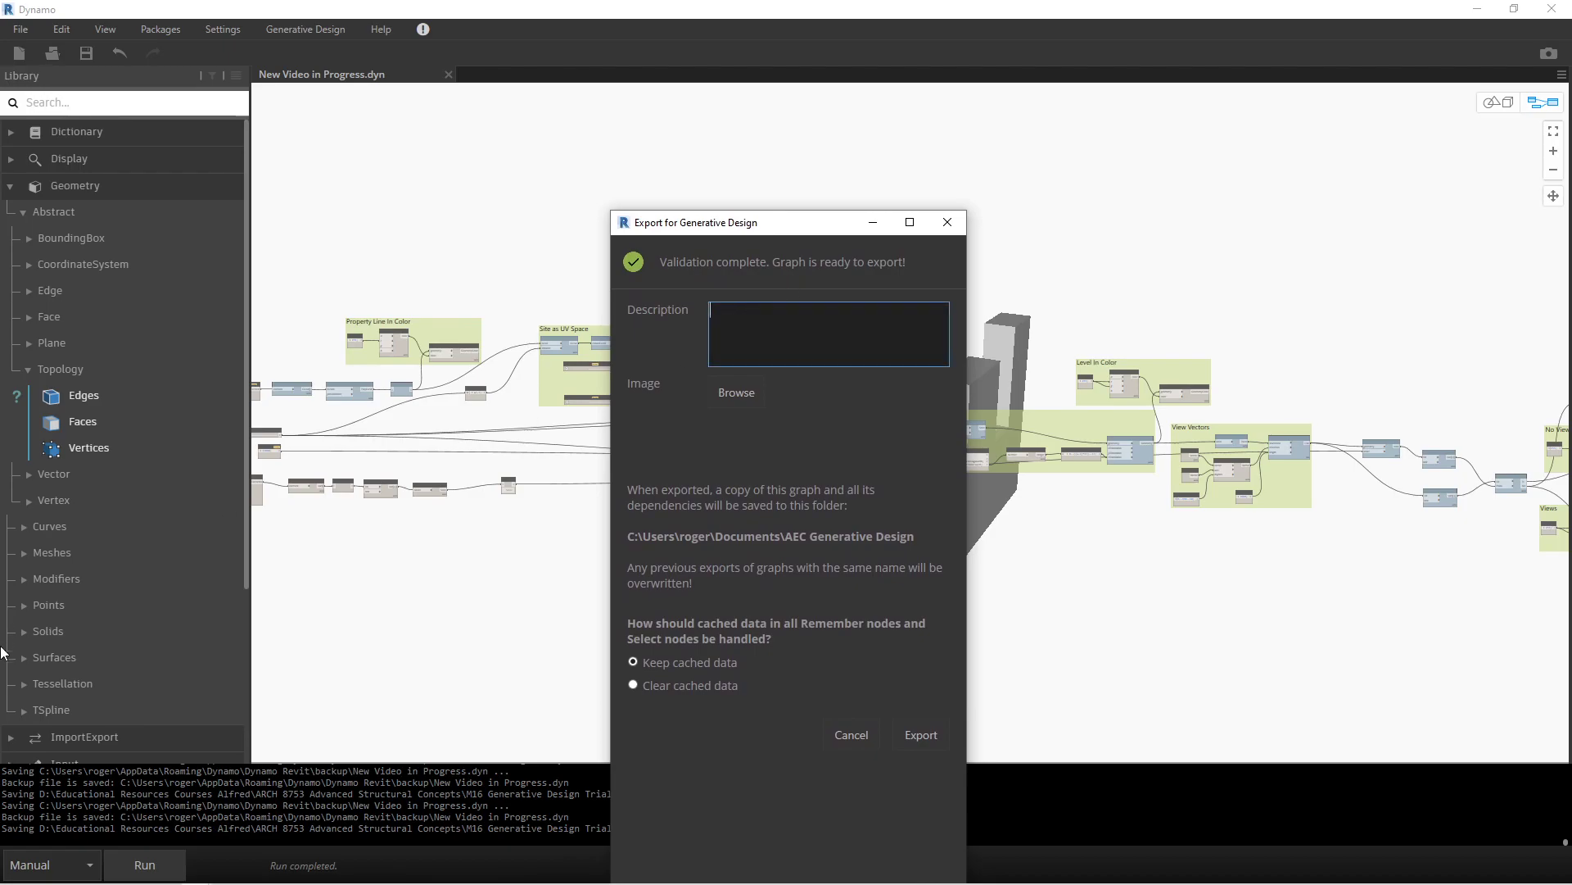
{"action": "type", "text": "Vodeo Run"}
{"action": "left_click", "coordinate": [916, 730]}
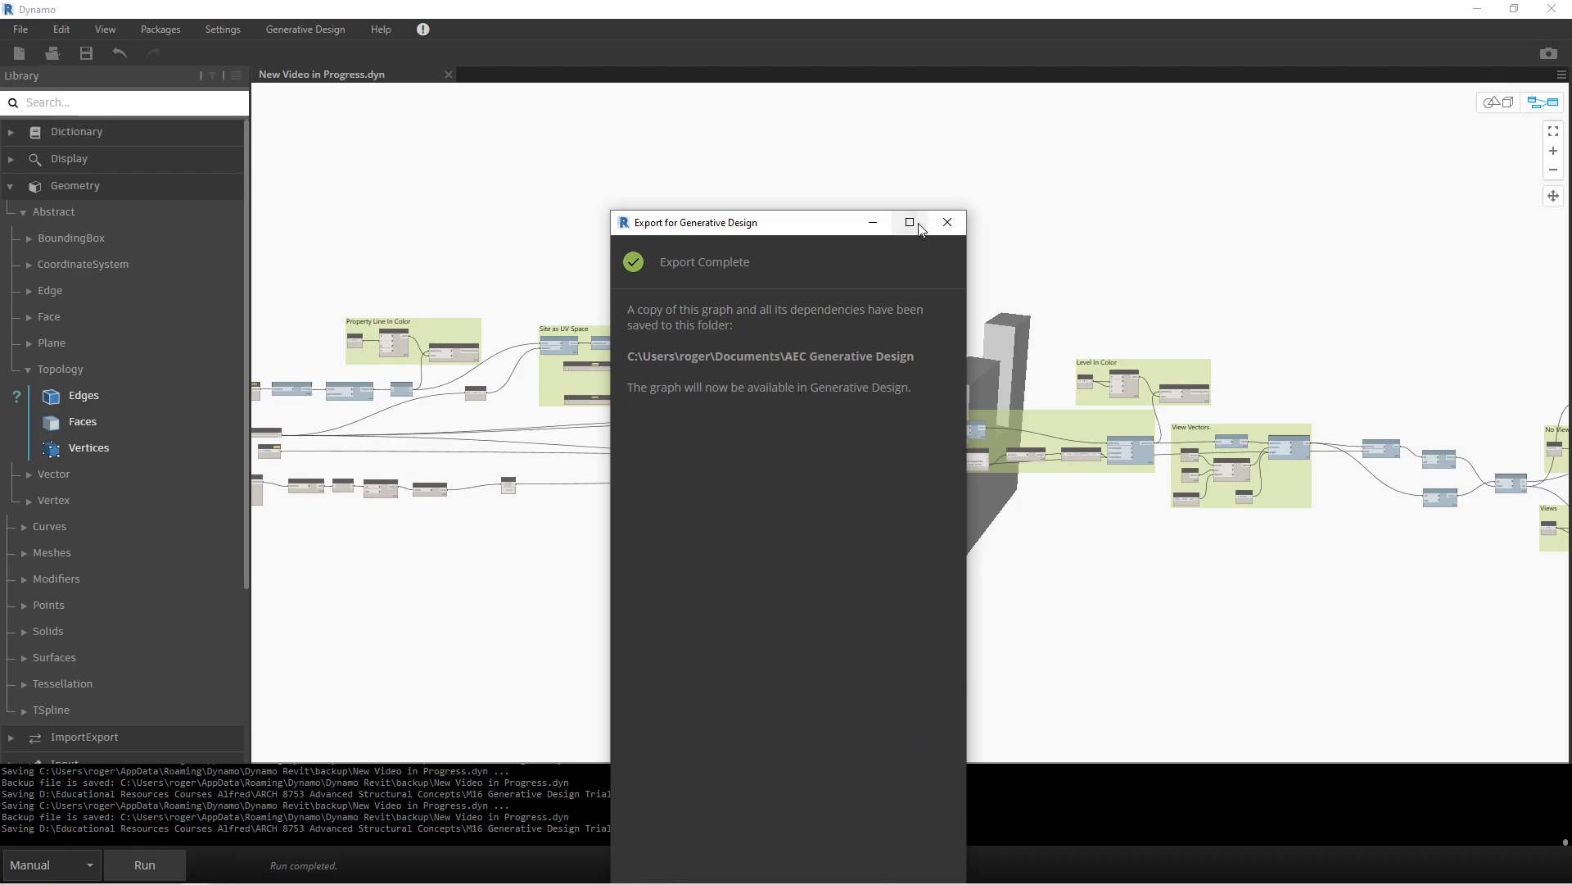
{"action": "left_click", "coordinate": [946, 224]}
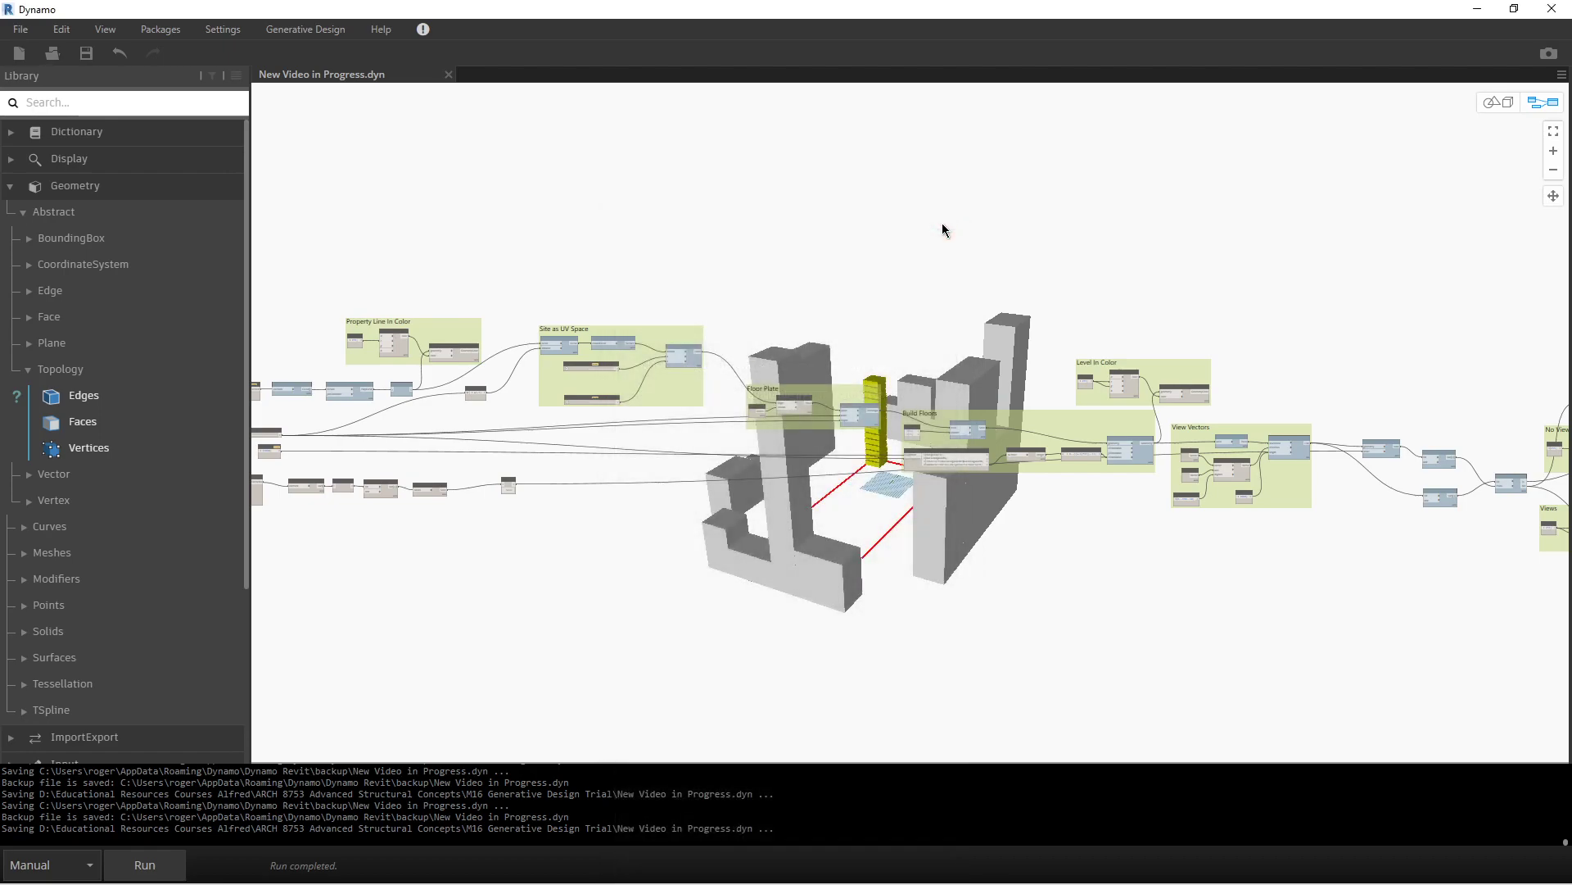
- Start a new generative design study using the New Video in Progress study type
{"action": "left_click", "coordinate": [288, 27]}
{"action": "left_click", "coordinate": [313, 70]}
{"action": "left_click_drag", "start_coordinate": [1302, 256], "coordinate": [1075, 169]}
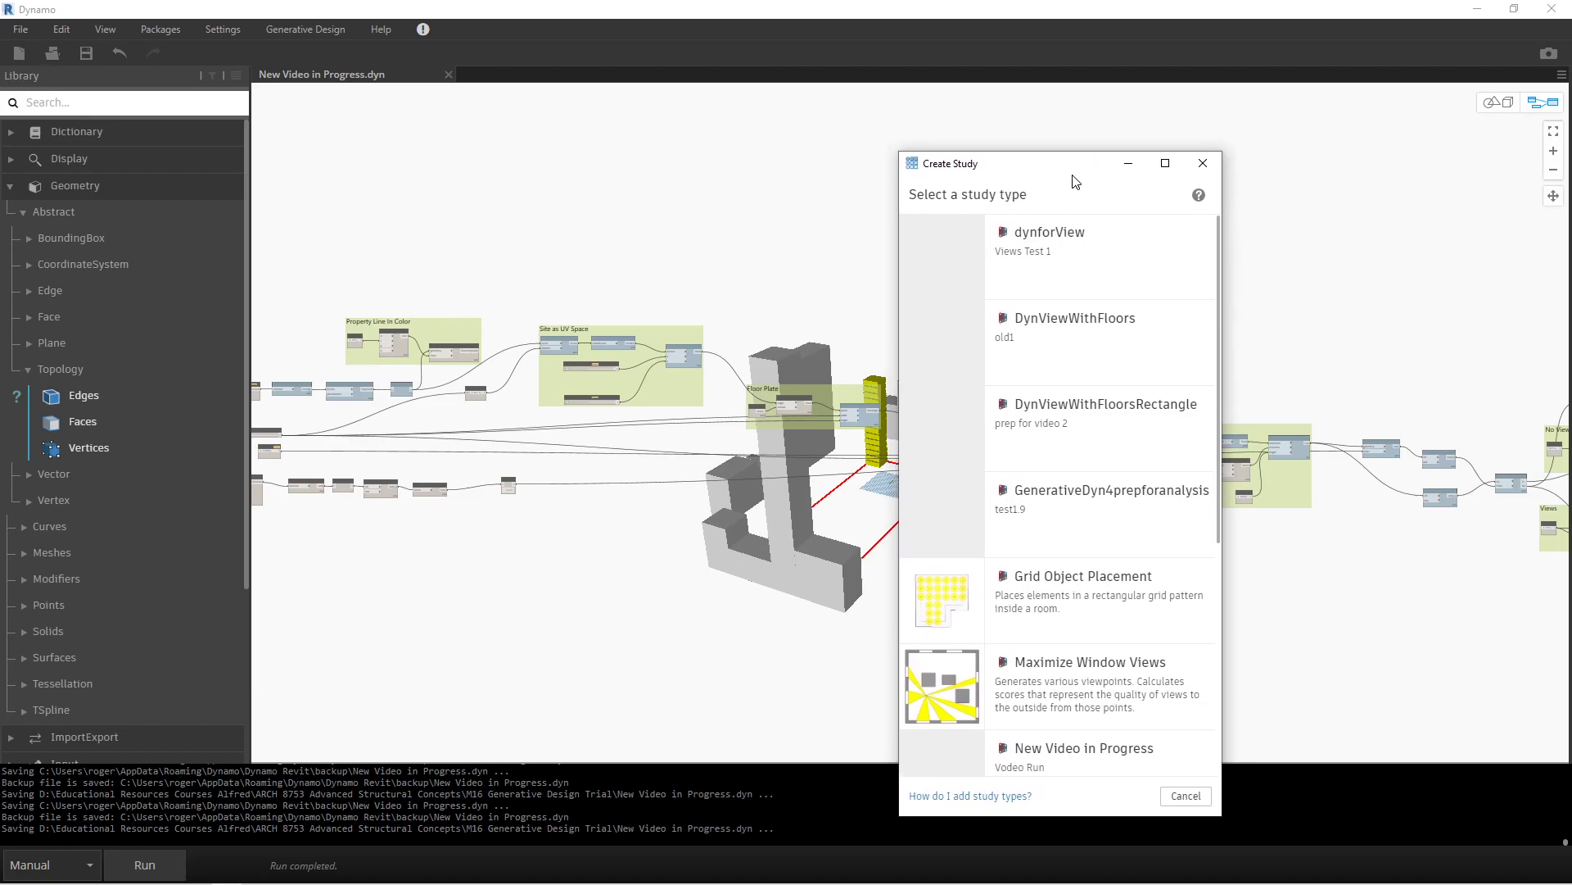
{"action": "left_click_drag", "start_coordinate": [1221, 405], "coordinate": [1284, 663]}
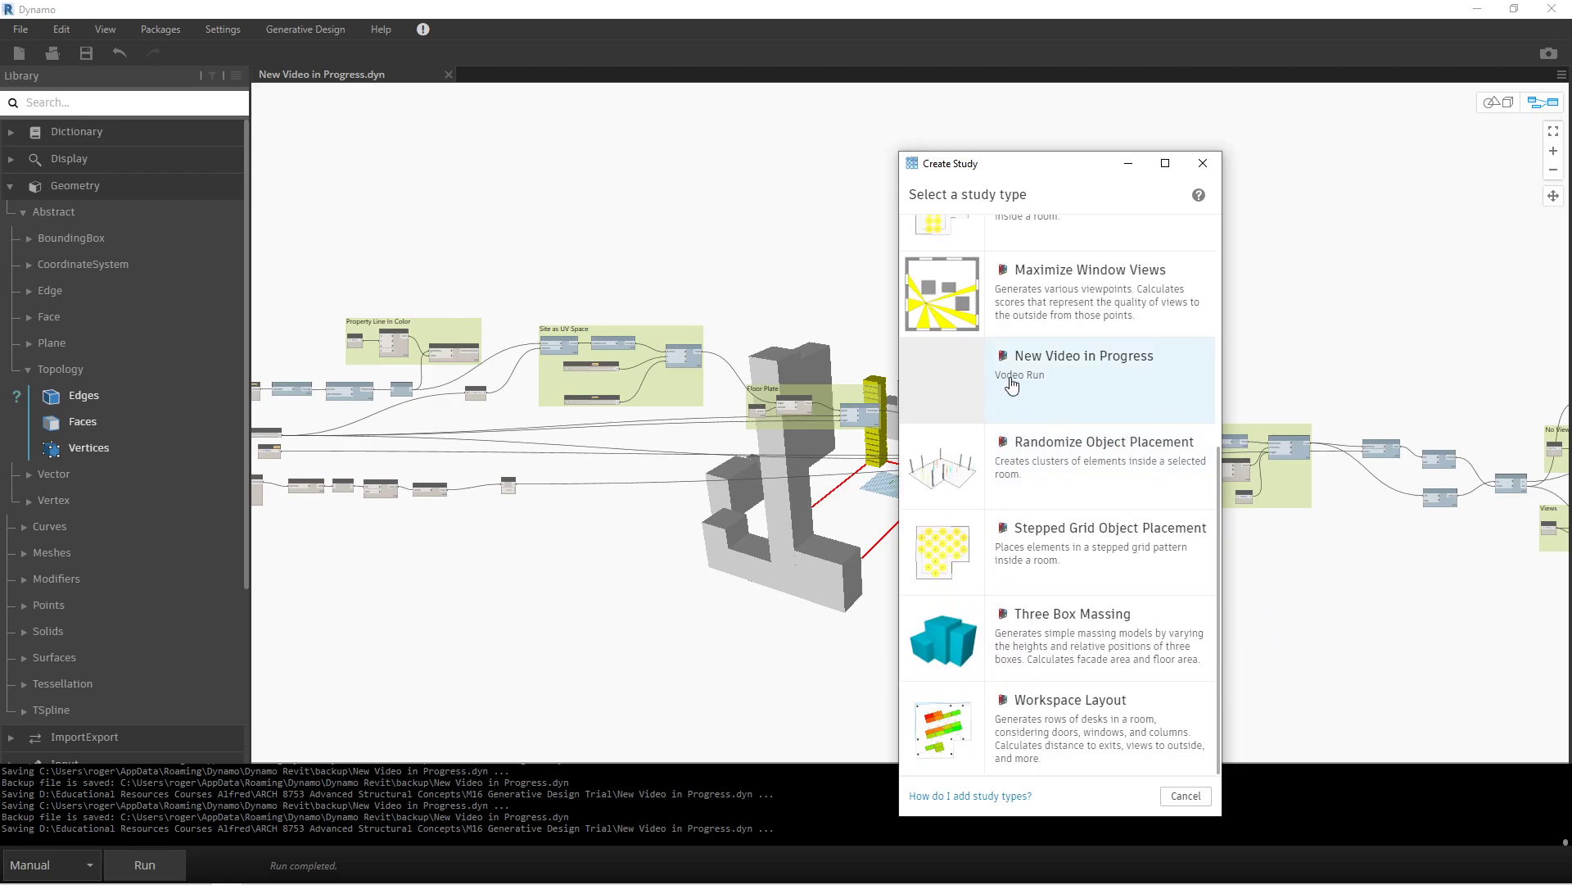
{"action": "left_click", "coordinate": [1098, 361]}
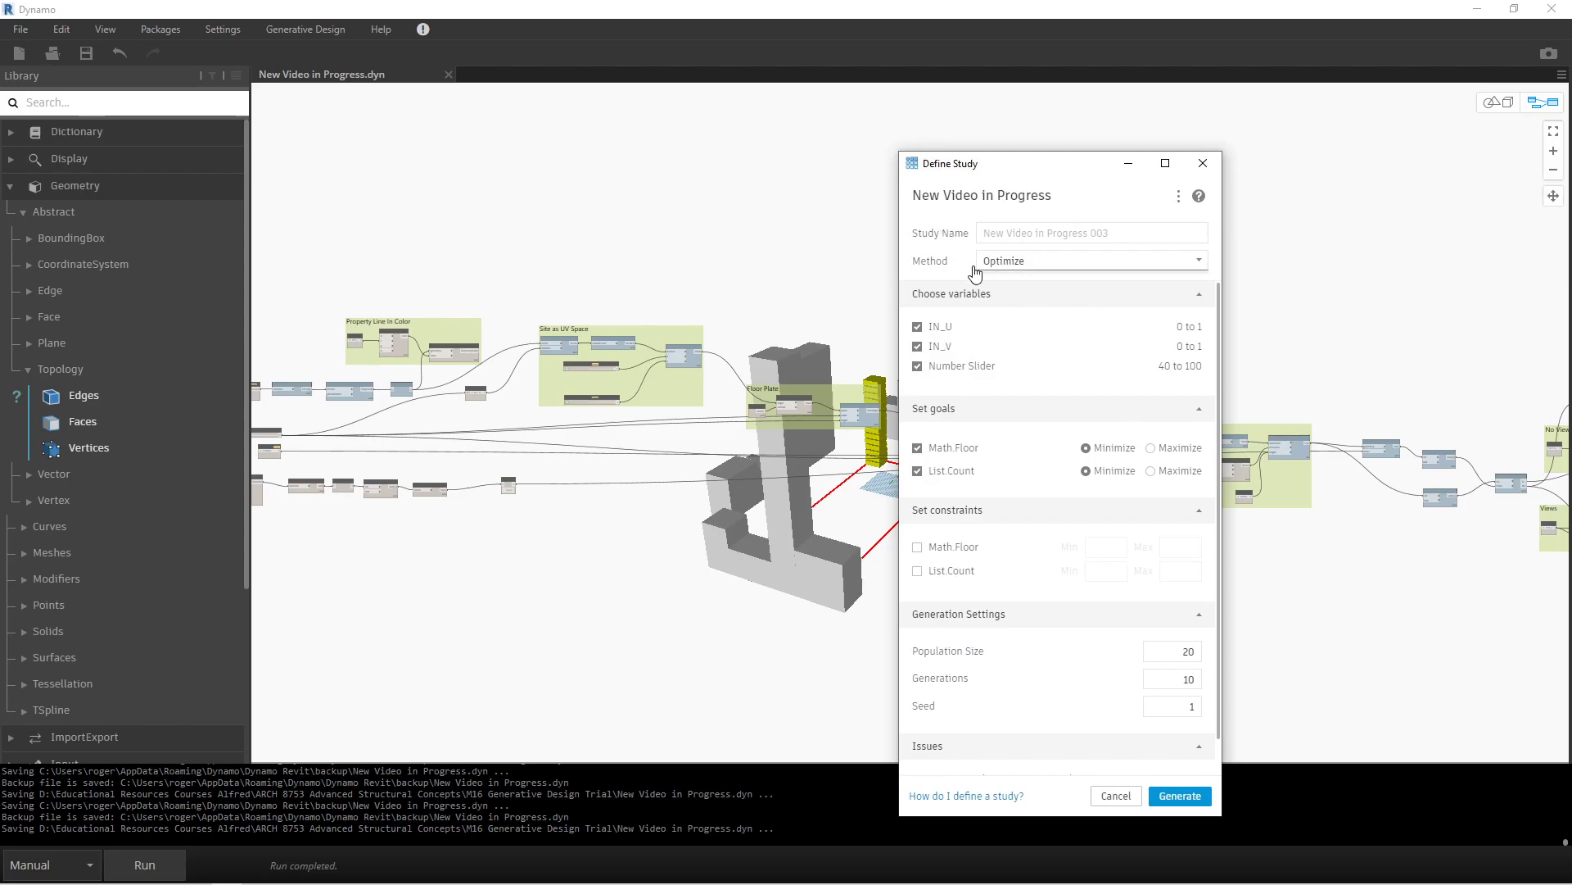
- Set the study's method to Randomize and generate the solutions
{"action": "left_click", "coordinate": [1052, 262]}
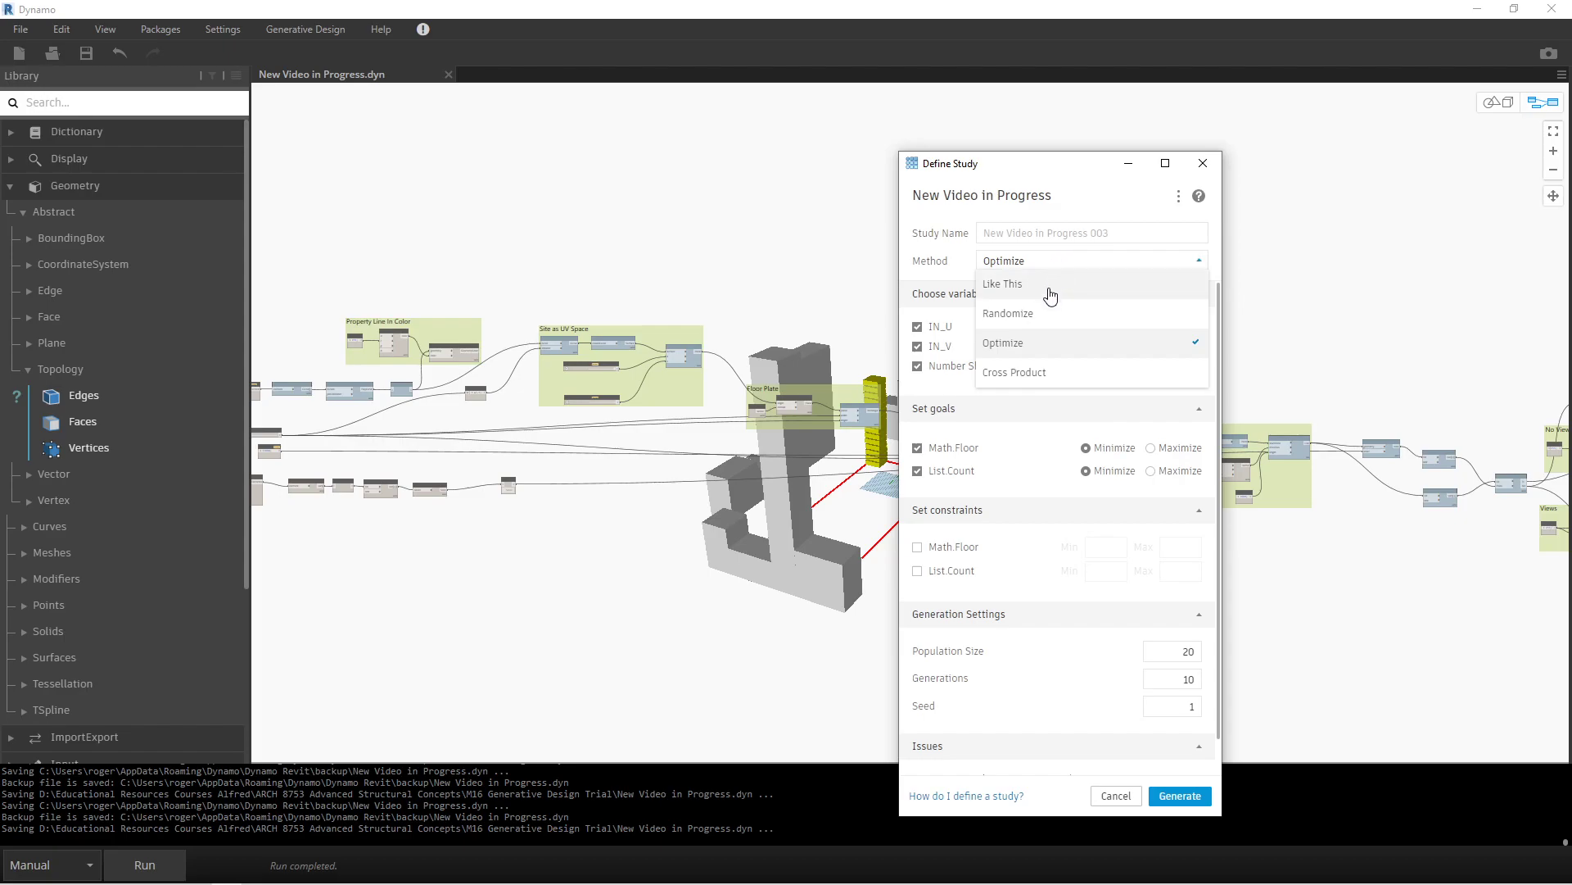
{"action": "left_click", "coordinate": [1039, 316]}
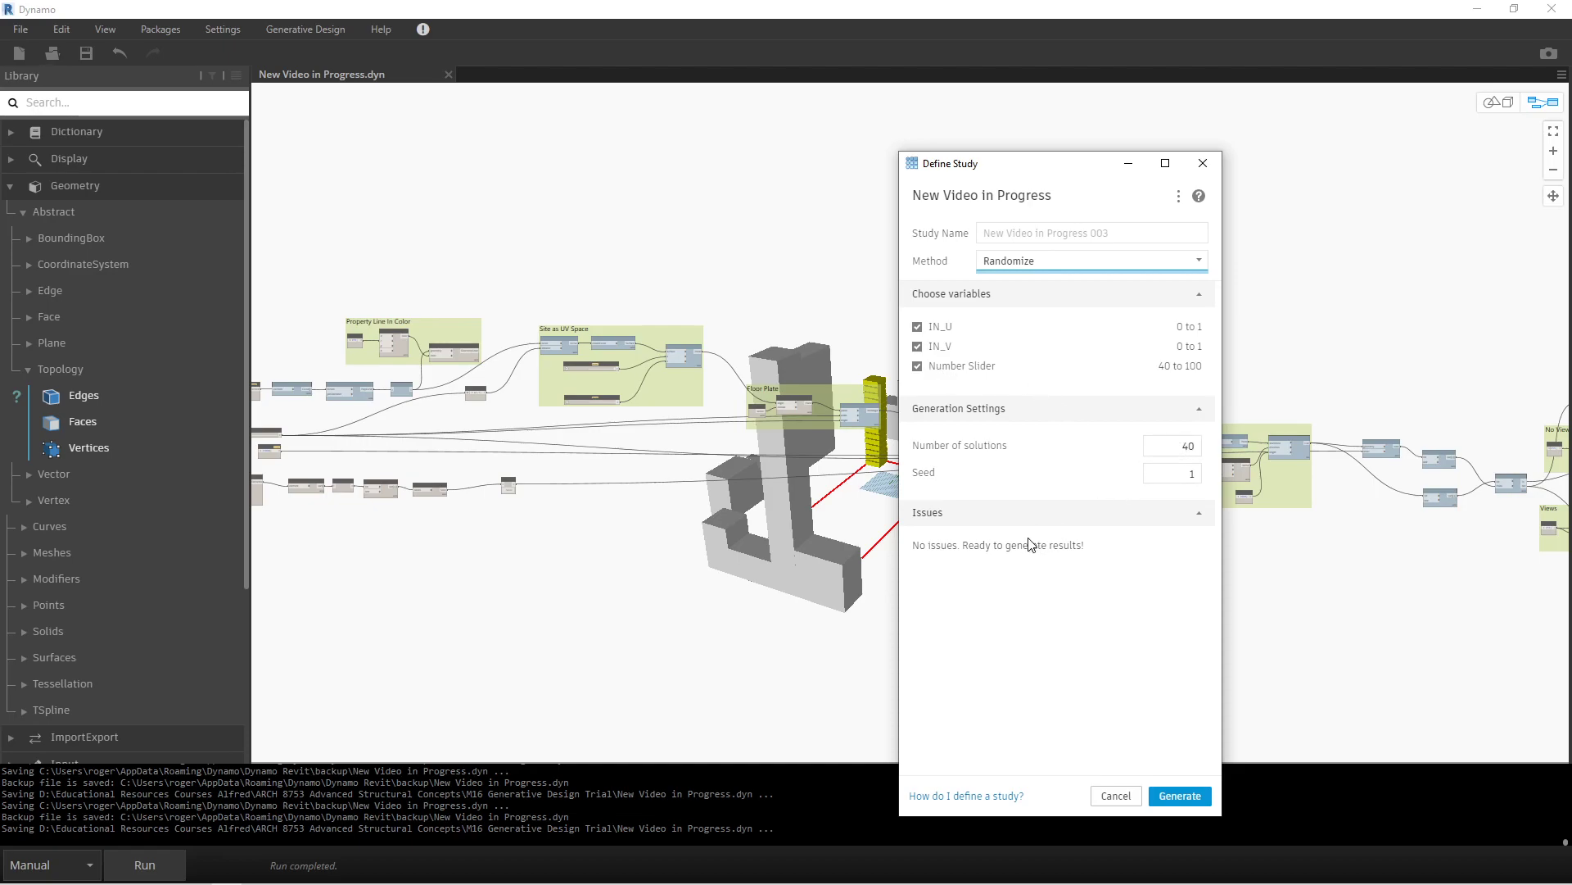
{"action": "left_click_drag", "start_coordinate": [1082, 163], "coordinate": [1179, 147]}
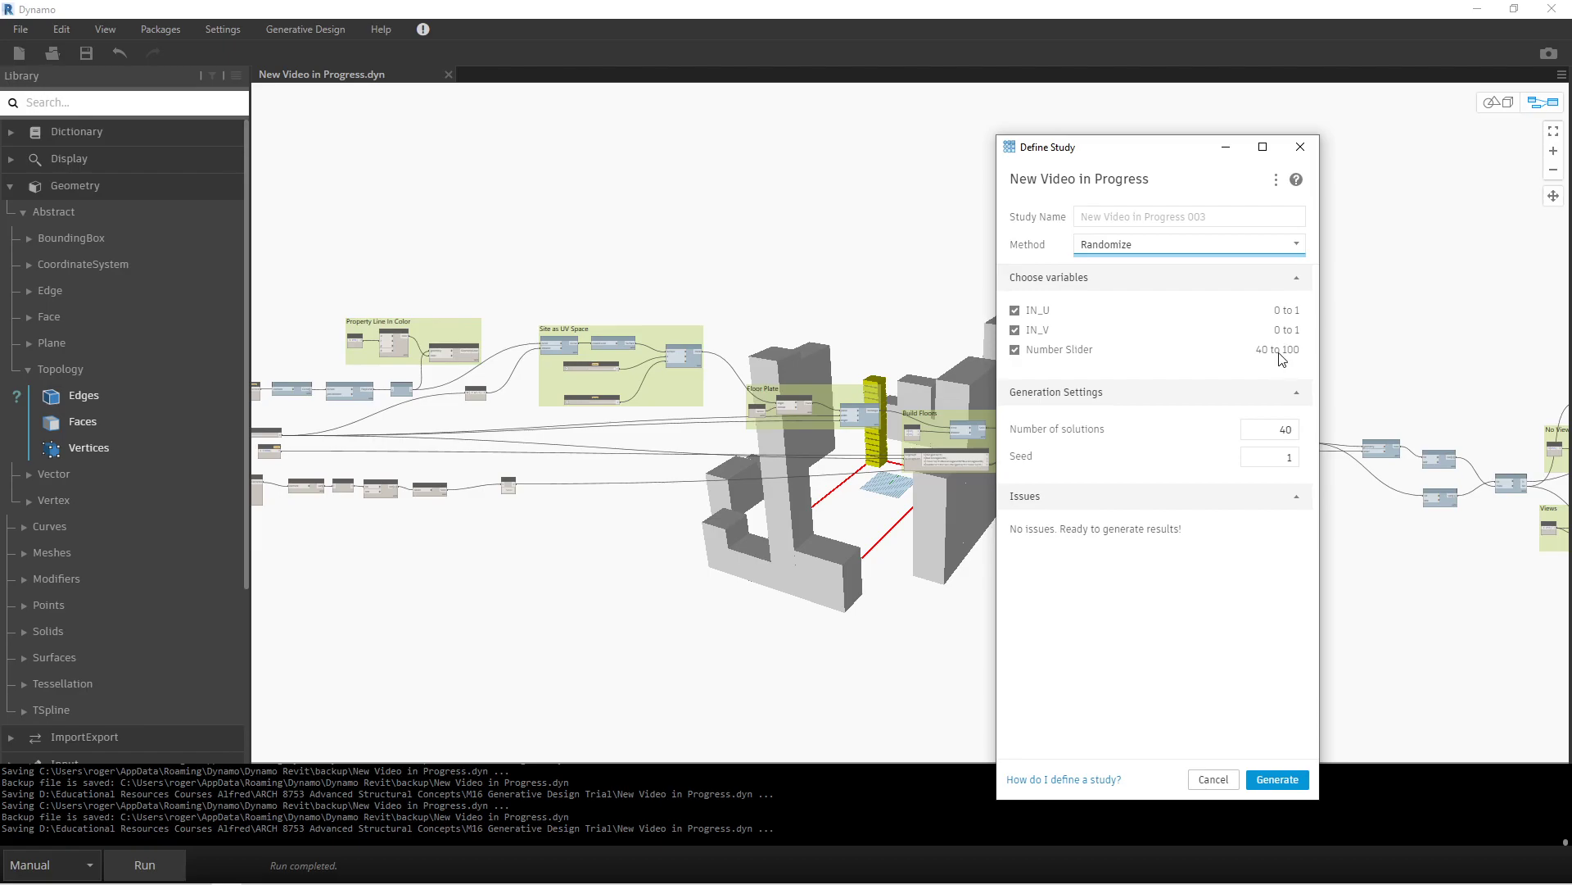
{"action": "left_click", "coordinate": [1278, 781]}
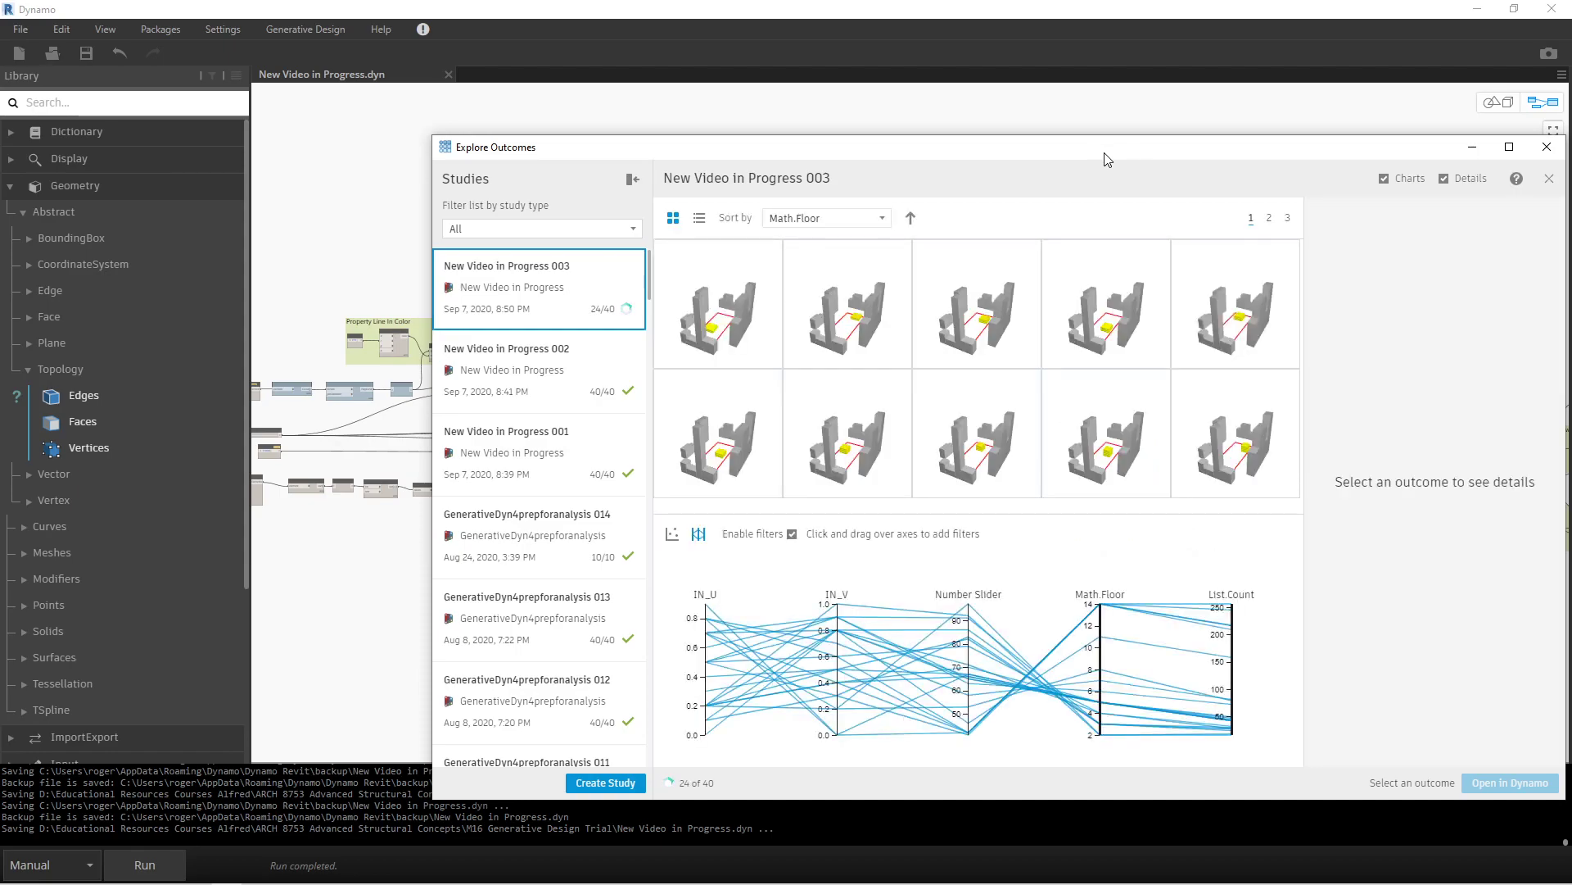
- Sort the New Video in Progress 003 outcomes by List.Count in descending order
{"action": "left_click_drag", "start_coordinate": [1151, 147], "coordinate": [991, 124]}
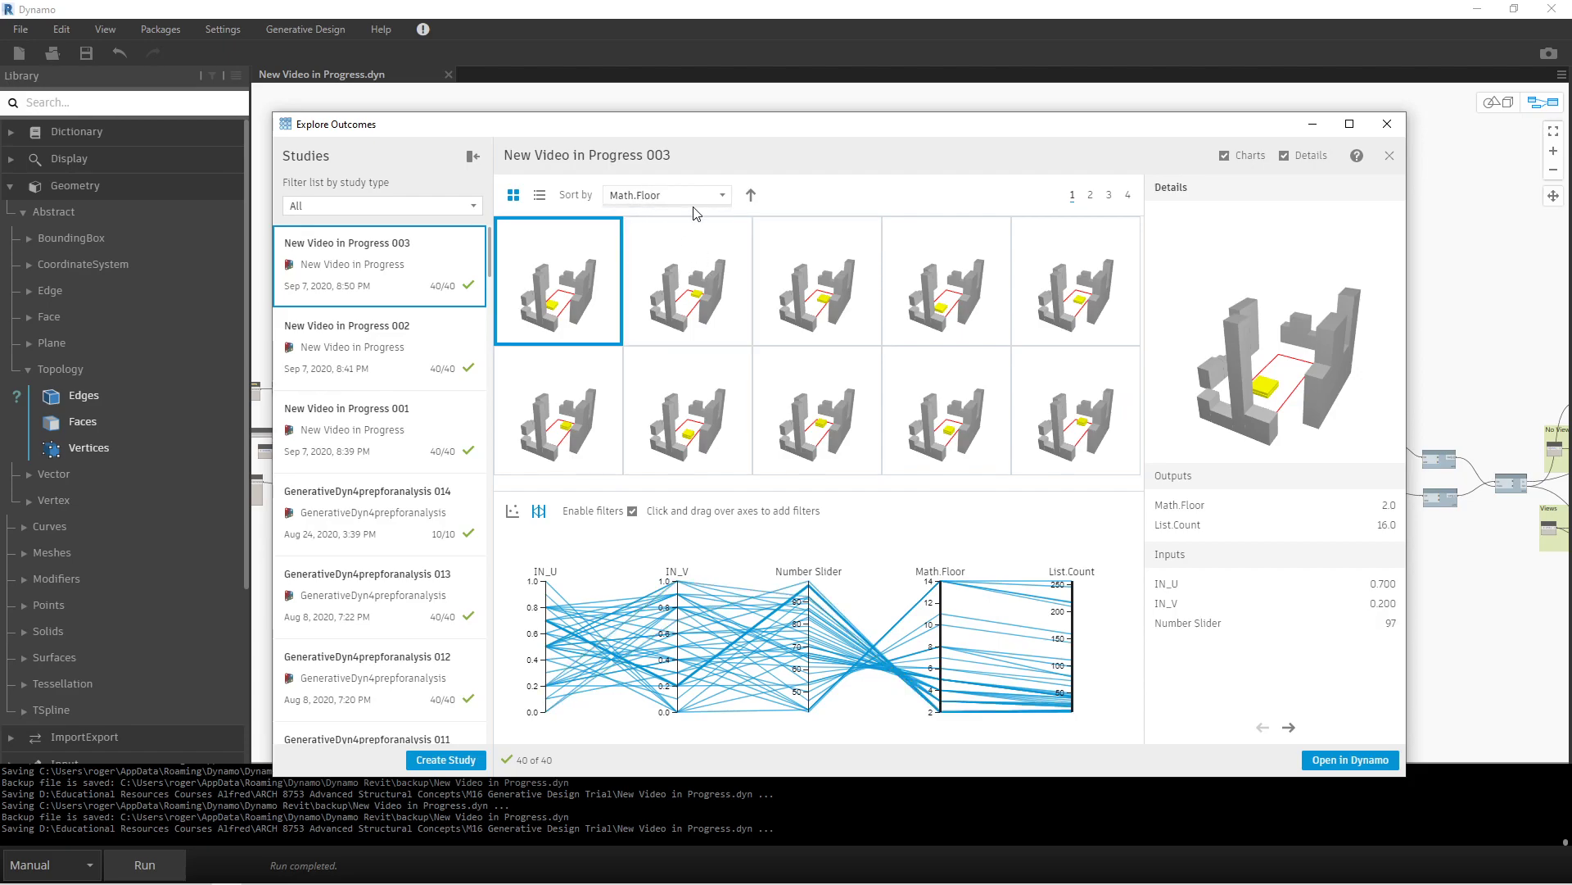
{"action": "left_click", "coordinate": [722, 195]}
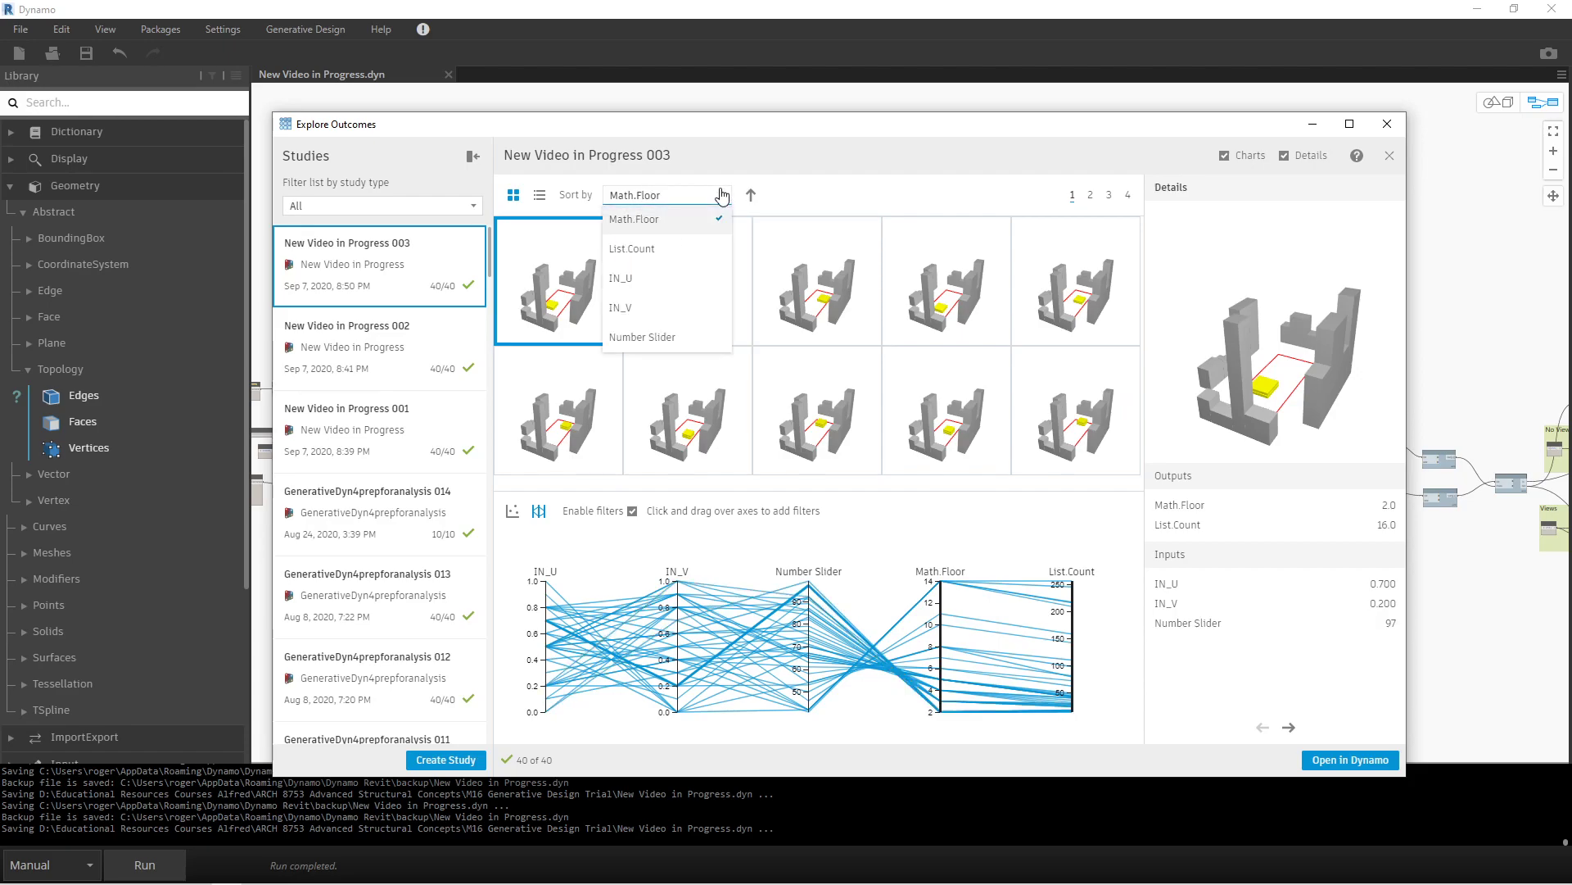
{"action": "left_click", "coordinate": [714, 249]}
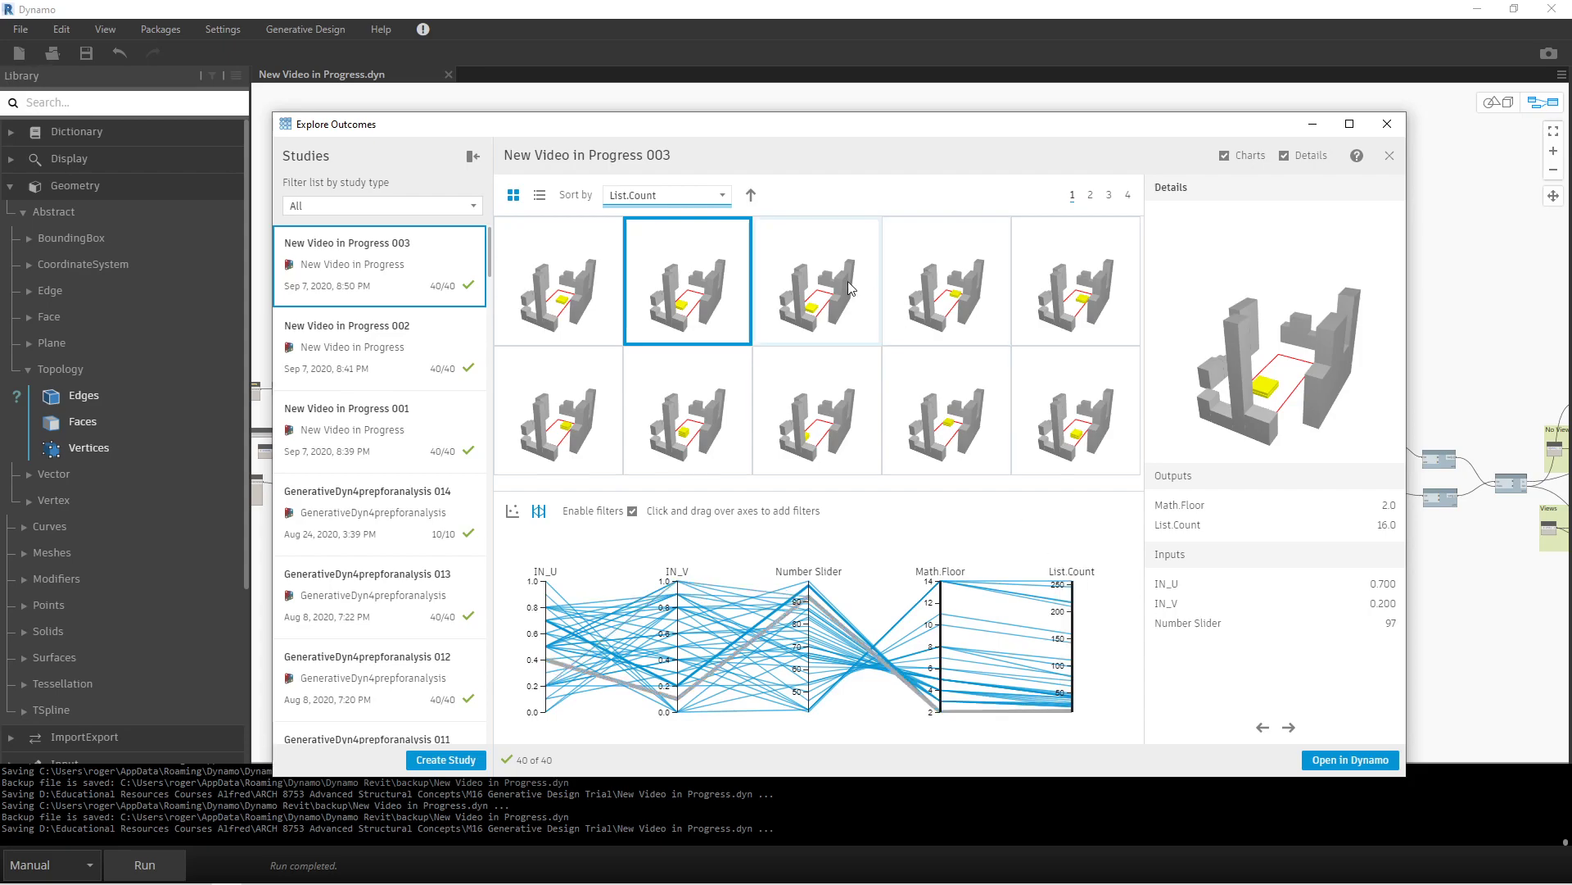
{"action": "left_click", "coordinate": [751, 197]}
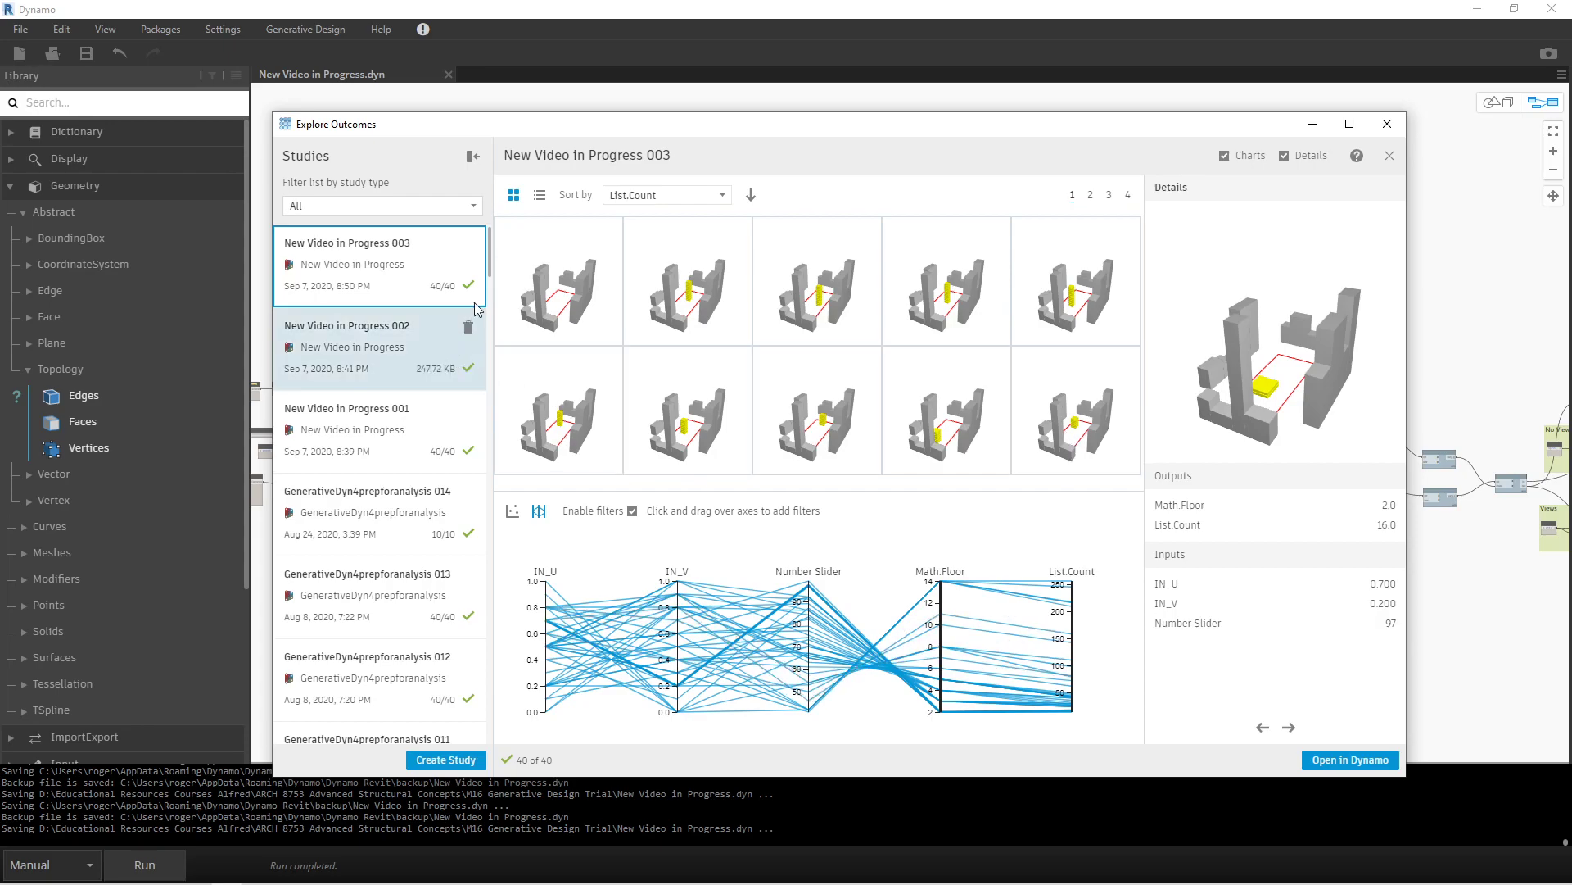
- Inspect the details of the first outcome and browse the second and third pages of outcomes
{"action": "left_click", "coordinate": [572, 304]}
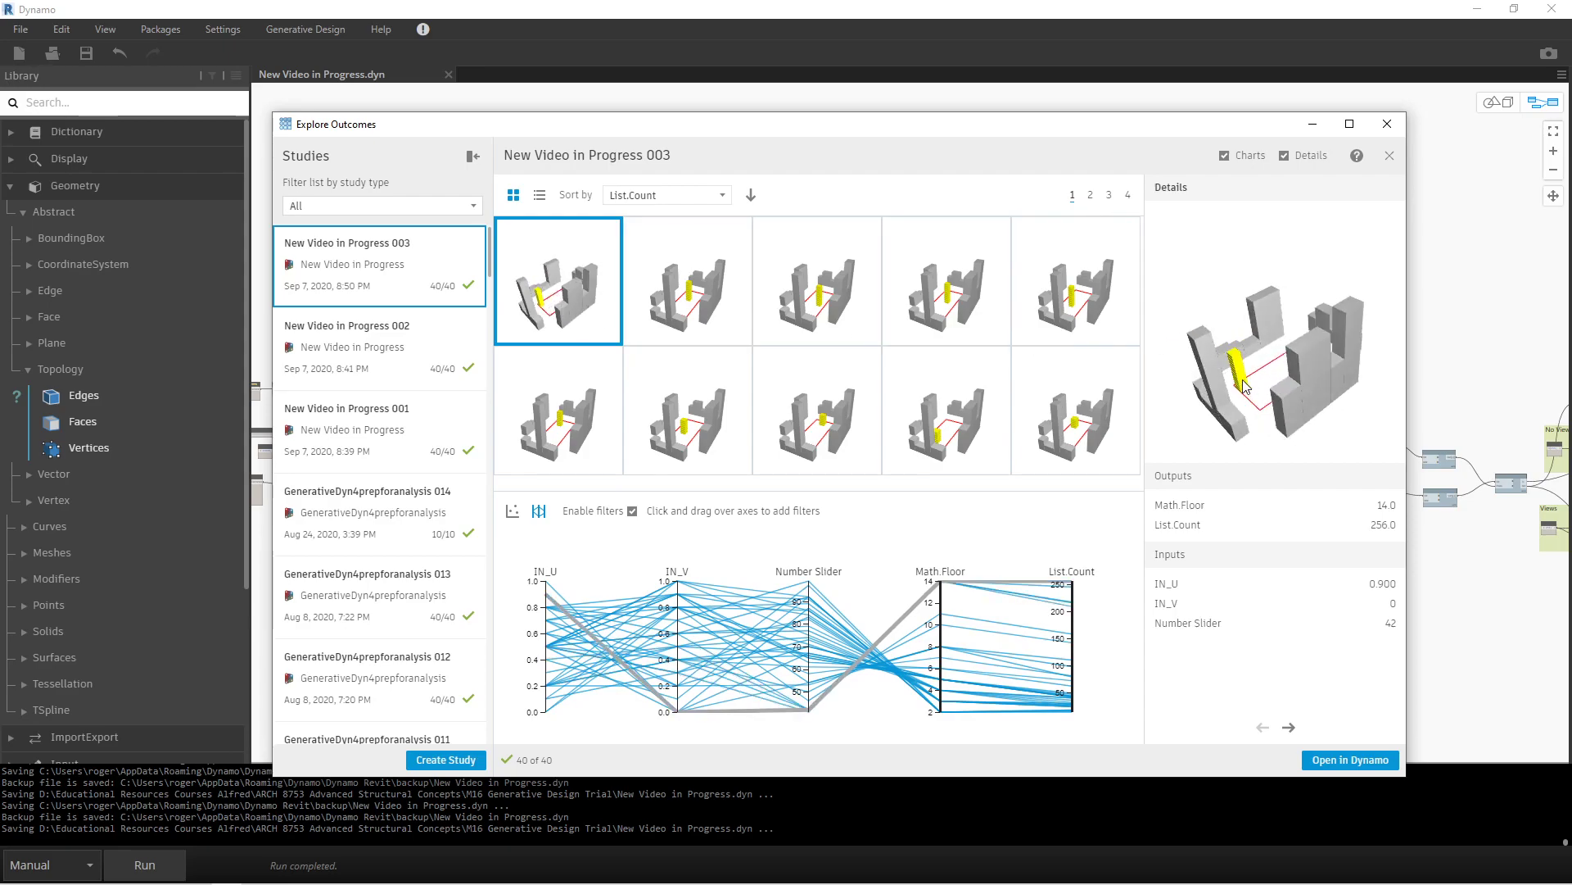
{"action": "left_click", "coordinate": [1091, 196]}
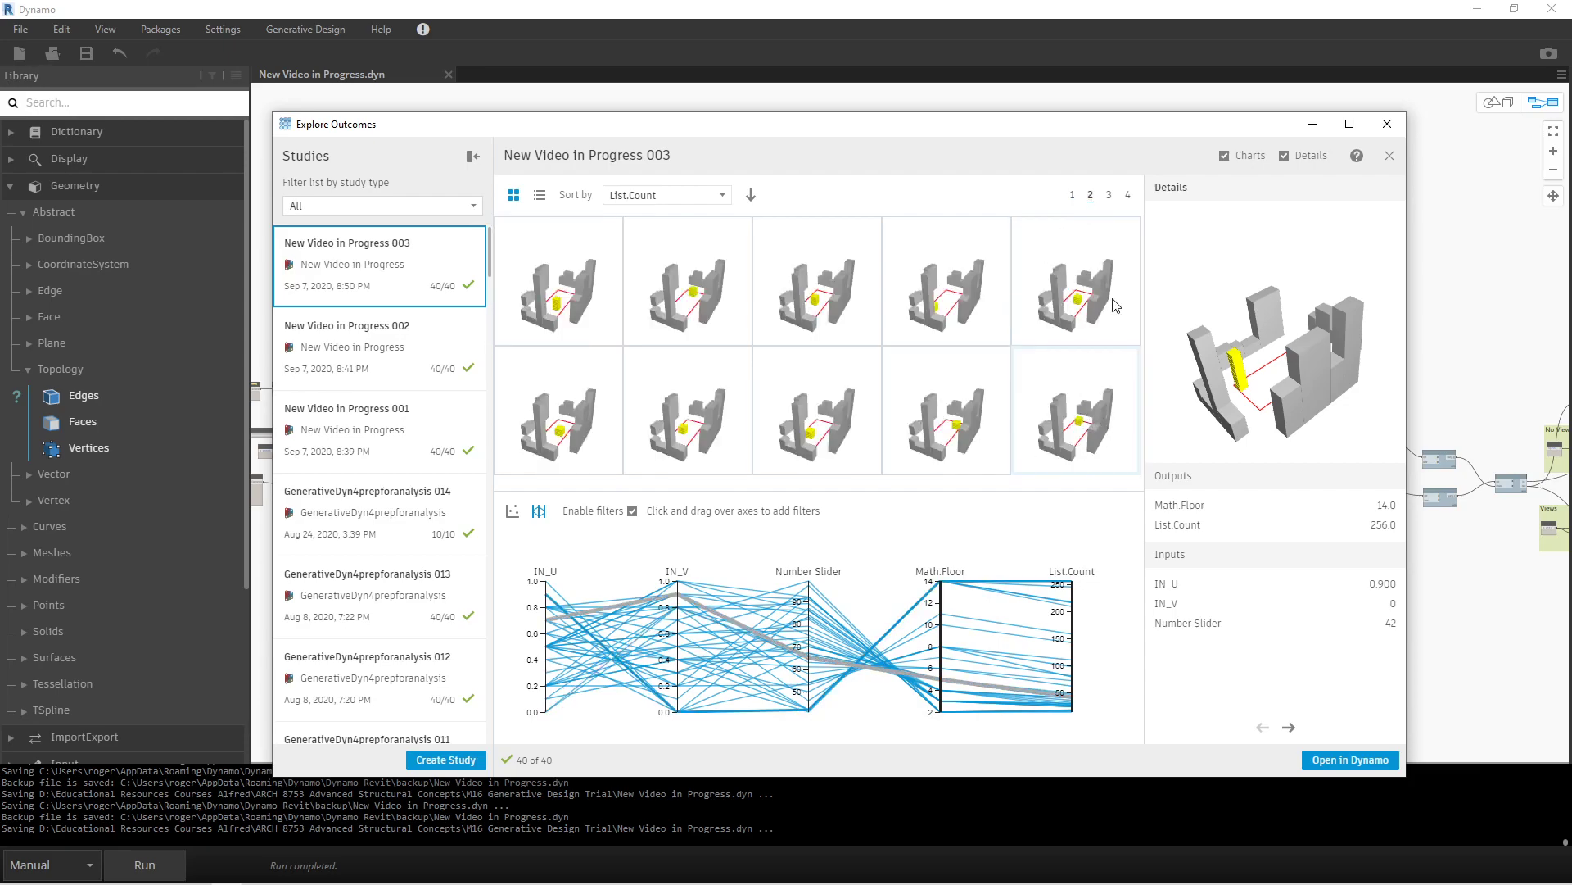
{"action": "left_click", "coordinate": [1109, 196]}
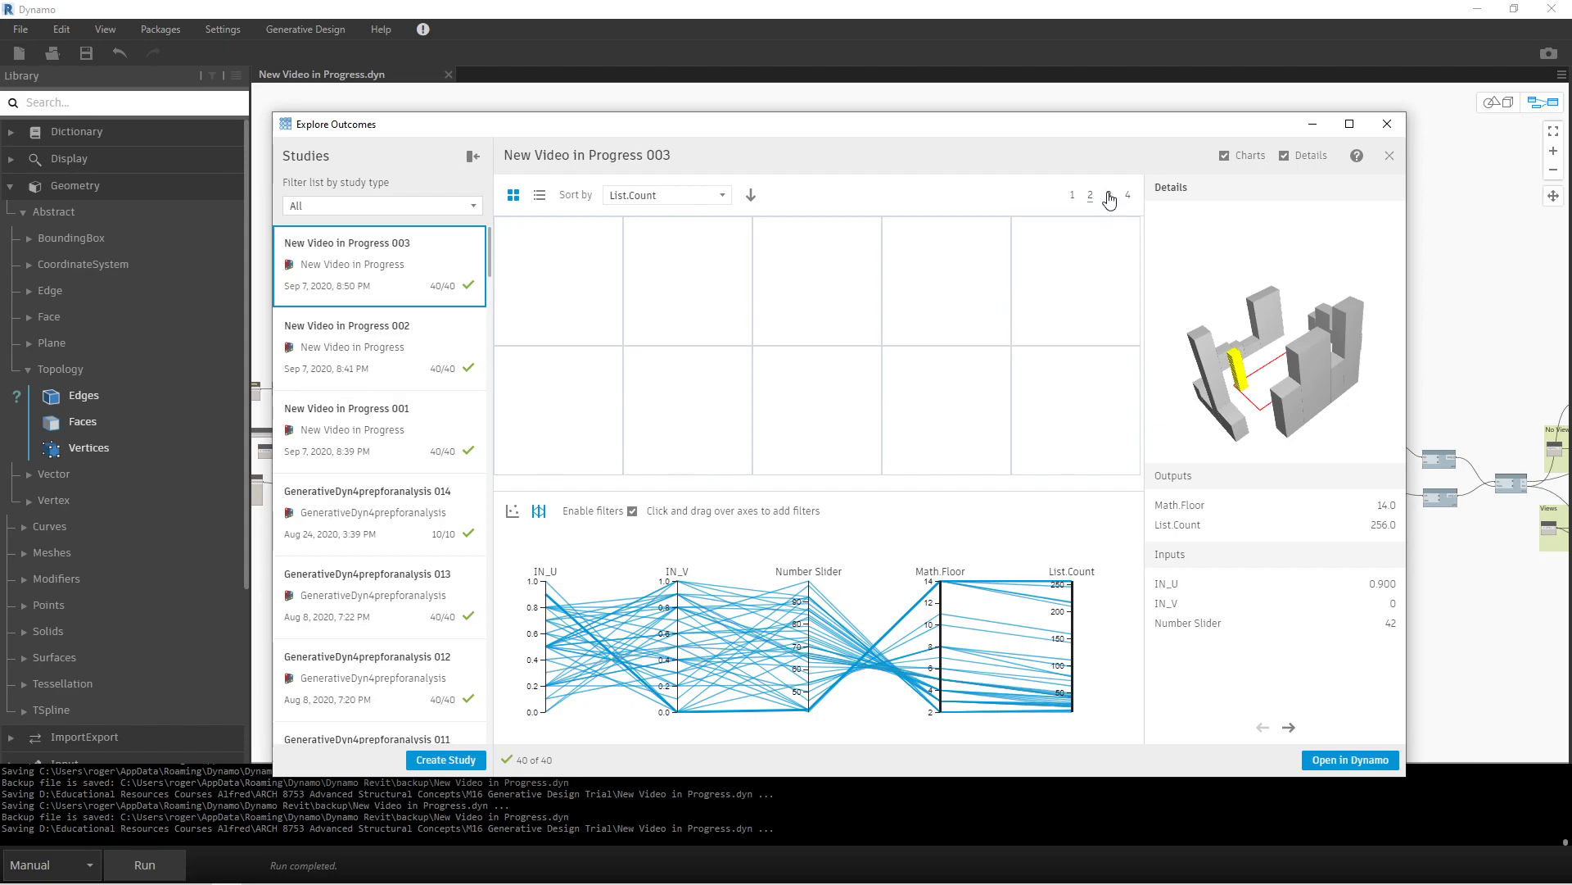